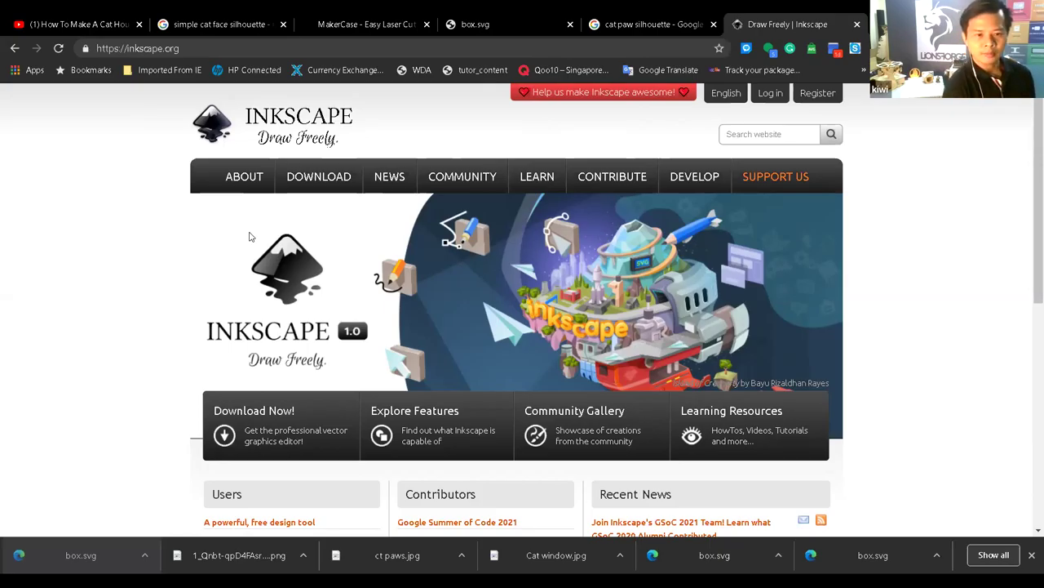
- Open the current version's download page on the Inkscape website and review its platform options and release notes
{"action": "mouse_move", "coordinate": [310, 186]}
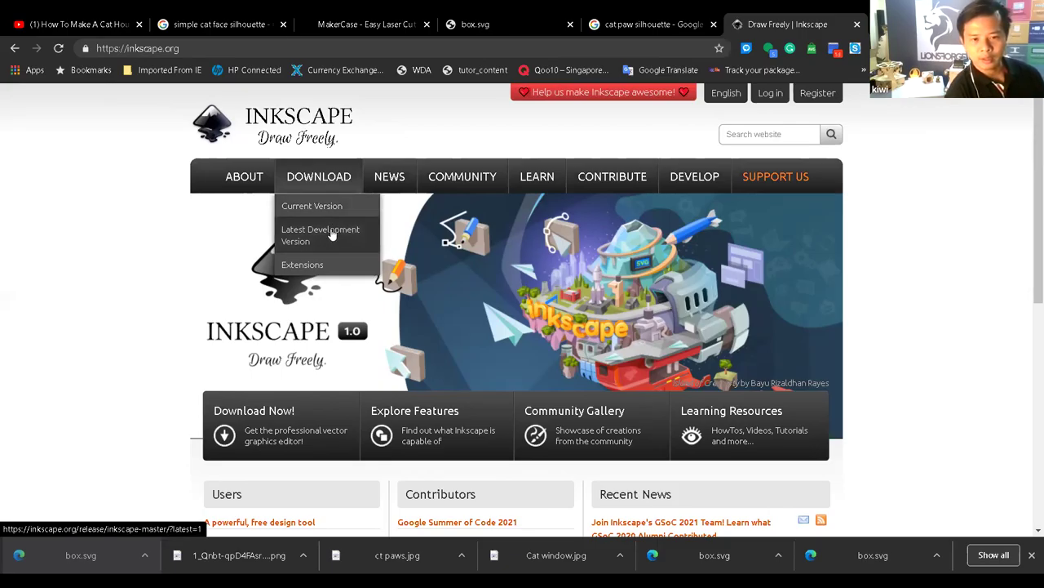
{"action": "left_click", "coordinate": [324, 264]}
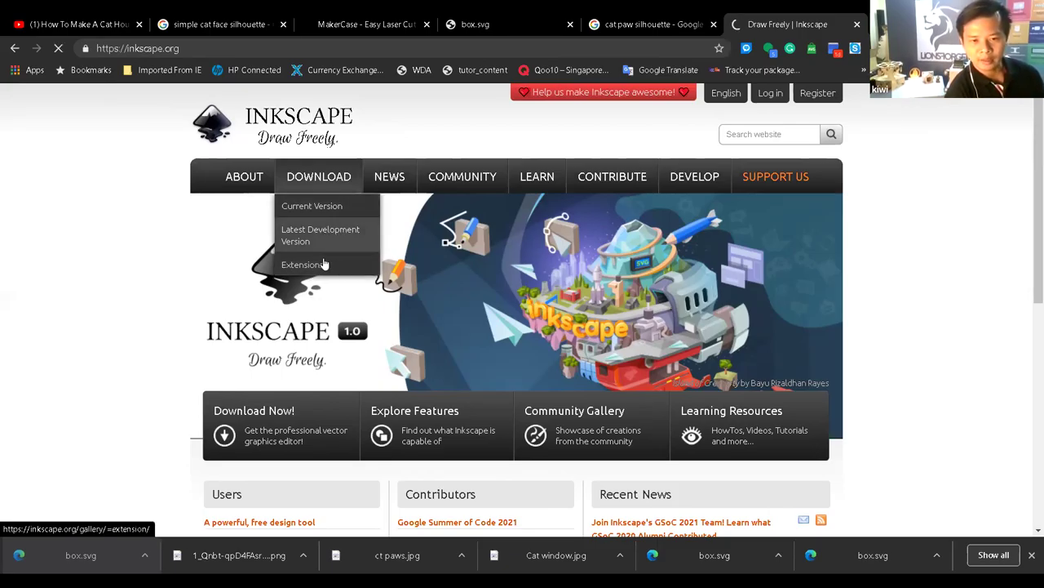
{"action": "scroll", "coordinate": [341, 279], "scroll_direction": "down", "scroll_amount": 1}
{"action": "scroll", "coordinate": [343, 286], "scroll_direction": "down", "scroll_amount": 2}
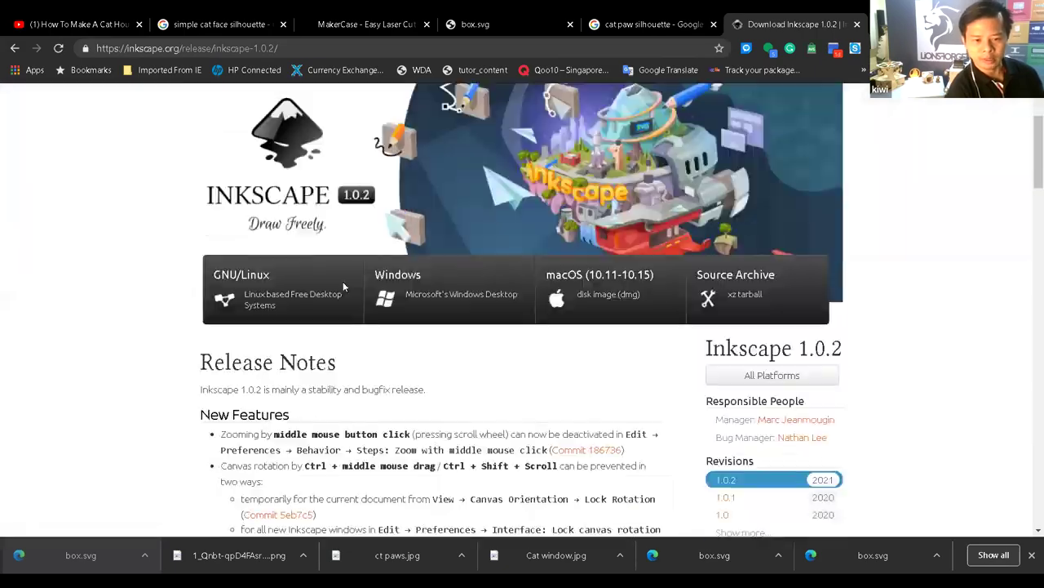
{"action": "scroll", "coordinate": [344, 286], "scroll_direction": "down", "scroll_amount": 10}
{"action": "scroll", "coordinate": [658, 194], "scroll_direction": "up", "scroll_amount": 5}
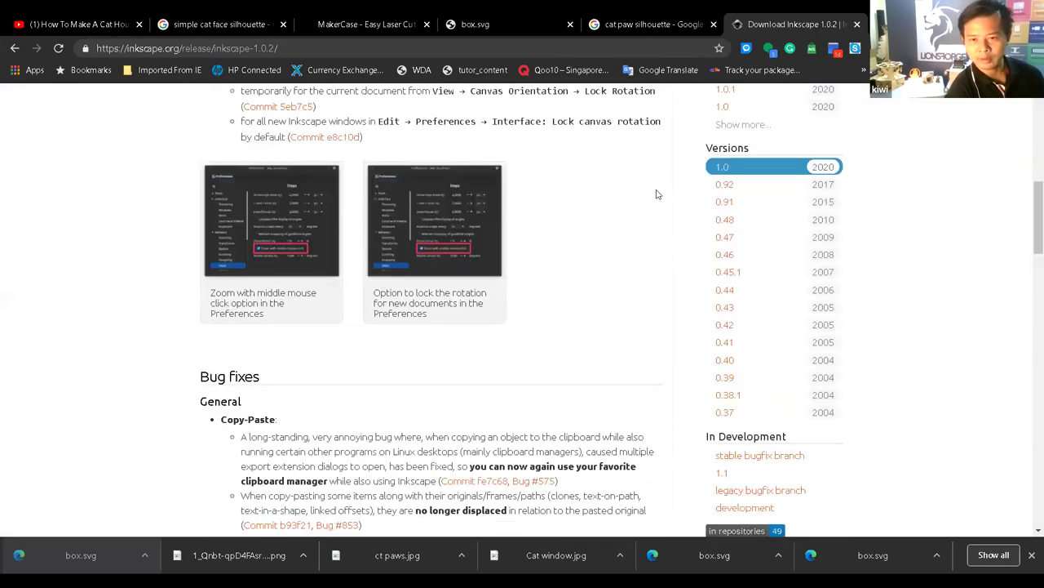
{"action": "scroll", "coordinate": [725, 326], "scroll_direction": "up", "scroll_amount": 5}
{"action": "scroll", "coordinate": [725, 319], "scroll_direction": "down", "scroll_amount": 2}
{"action": "scroll", "coordinate": [726, 319], "scroll_direction": "up", "scroll_amount": 3}
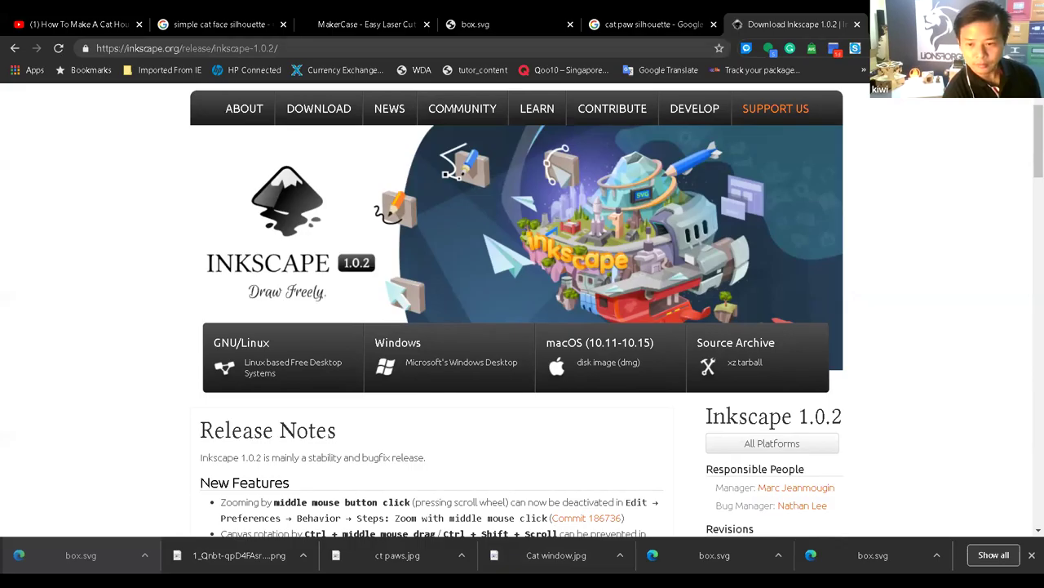
- Switch to Inkscape and examine the cat house layout, selecting the rectangular panels and the paw shape in turn
{"action": "key", "text": "alt+Tab"}
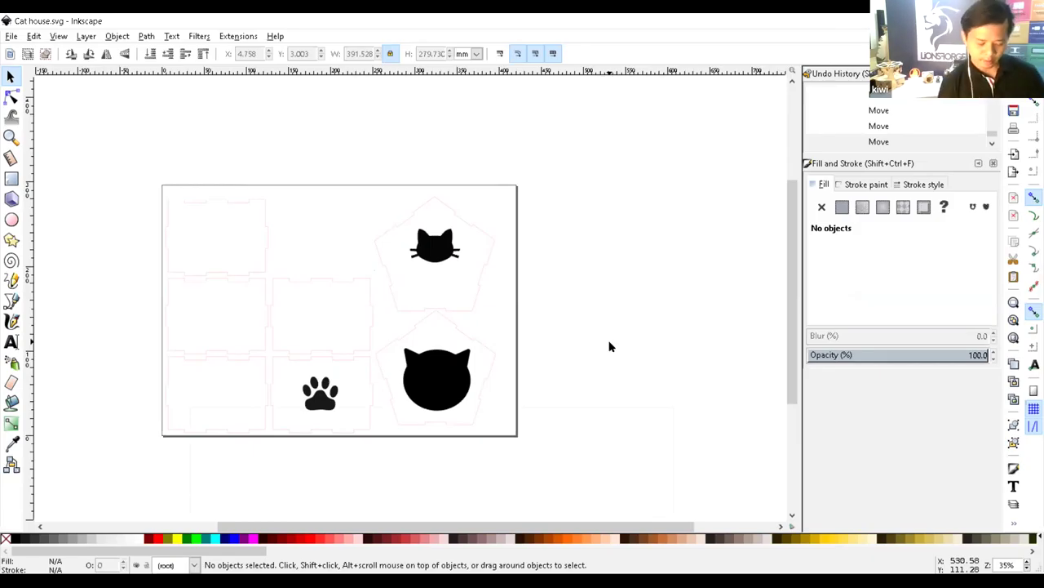
{"action": "left_click_drag", "start_coordinate": [791, 207], "coordinate": [795, 240]}
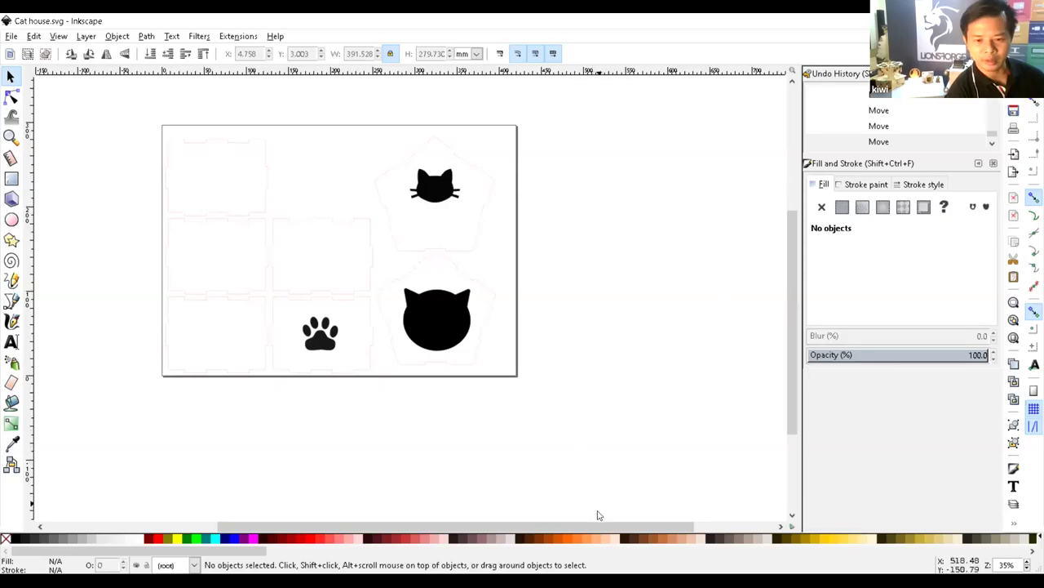
{"action": "scroll", "coordinate": [592, 525], "scroll_direction": "left", "scroll_amount": 3}
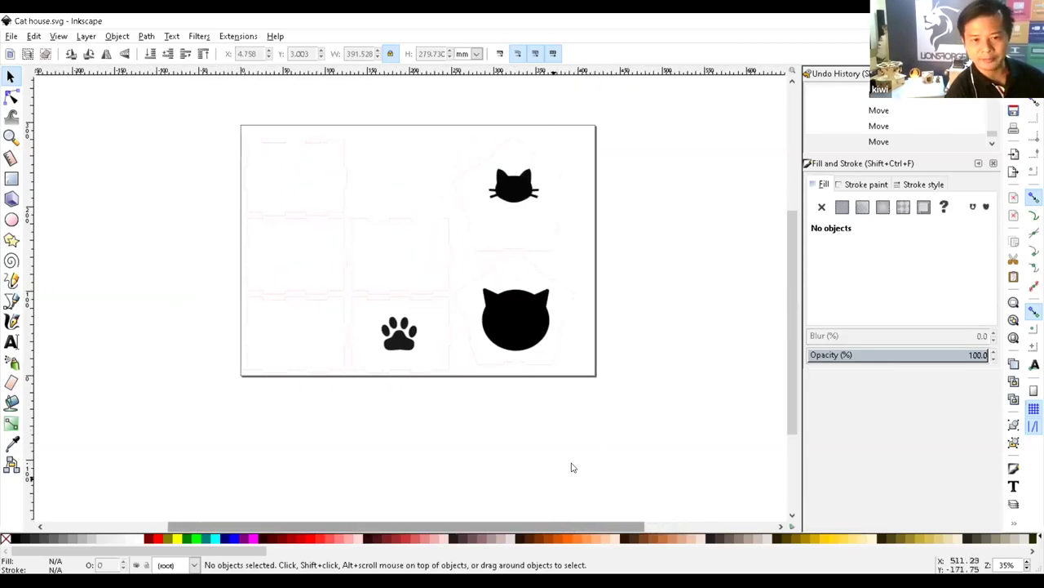
{"action": "scroll", "coordinate": [609, 454], "scroll_direction": "up", "scroll_amount": 2}
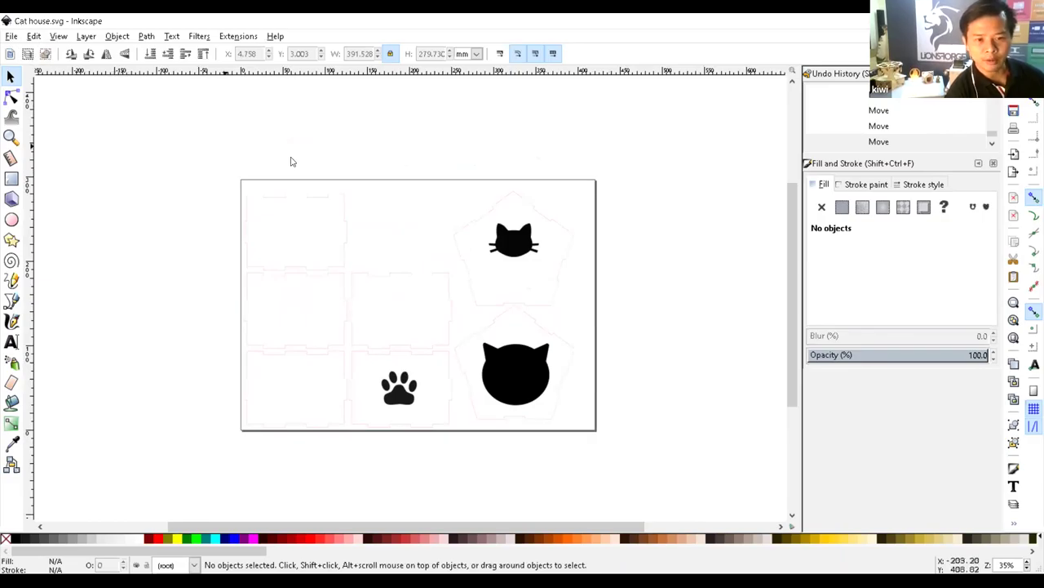
{"action": "left_click", "coordinate": [321, 197]}
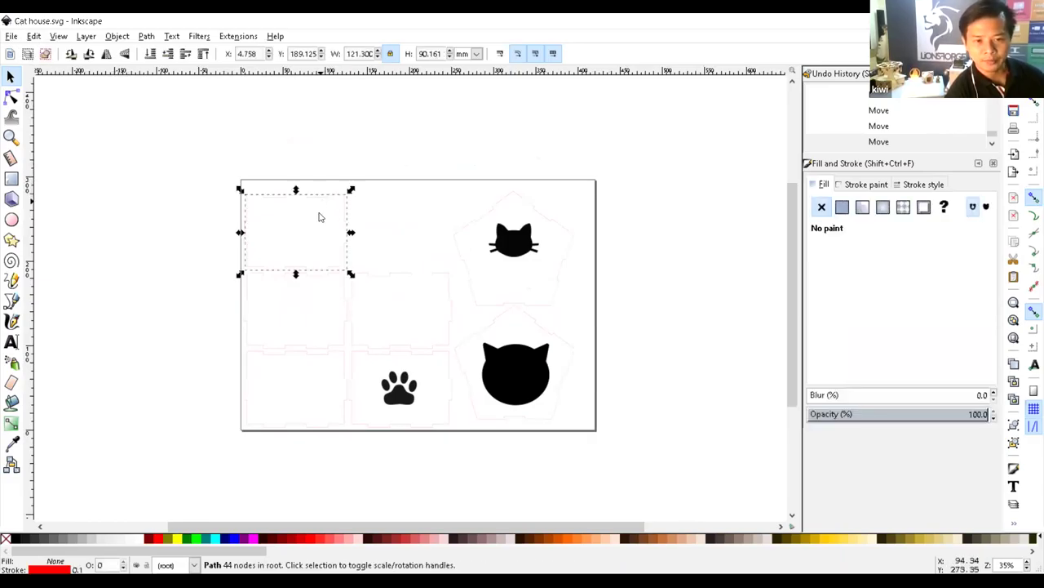
{"action": "left_click", "coordinate": [315, 280]}
{"action": "left_click", "coordinate": [319, 310]}
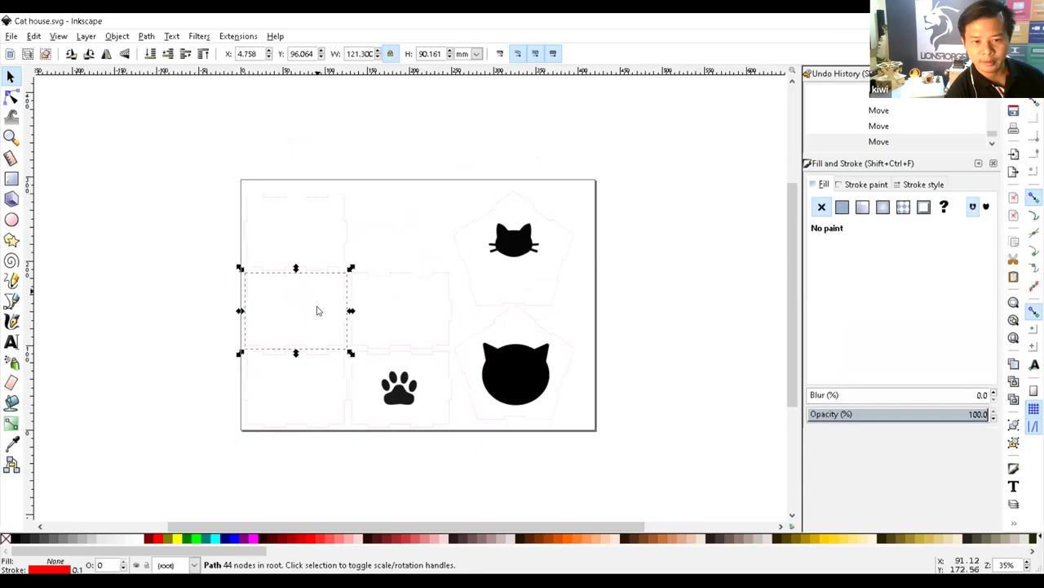
{"action": "left_click", "coordinate": [310, 410]}
{"action": "left_click", "coordinate": [410, 386]}
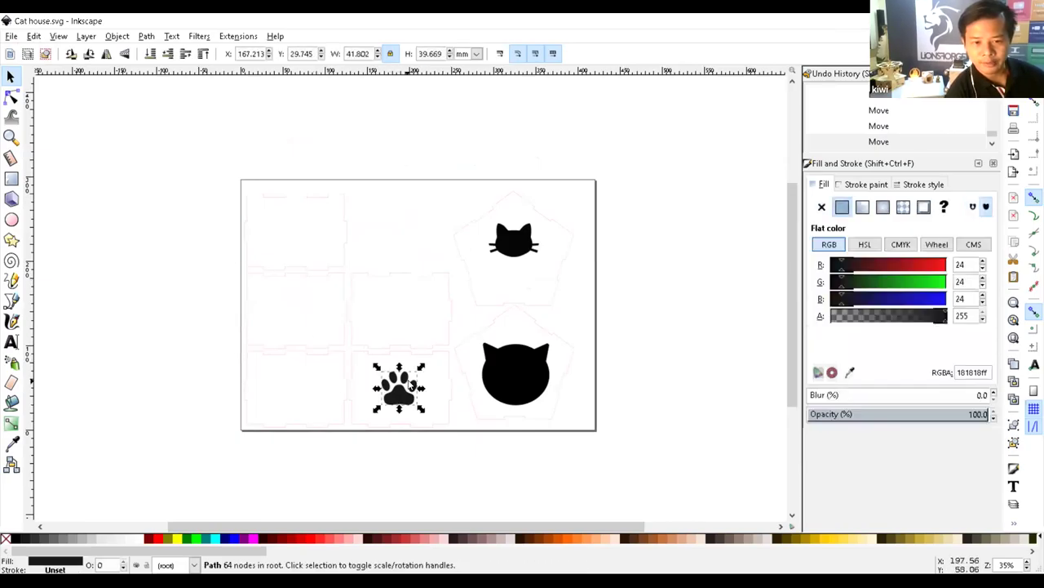
{"action": "left_click_drag", "start_coordinate": [388, 528], "coordinate": [433, 526]}
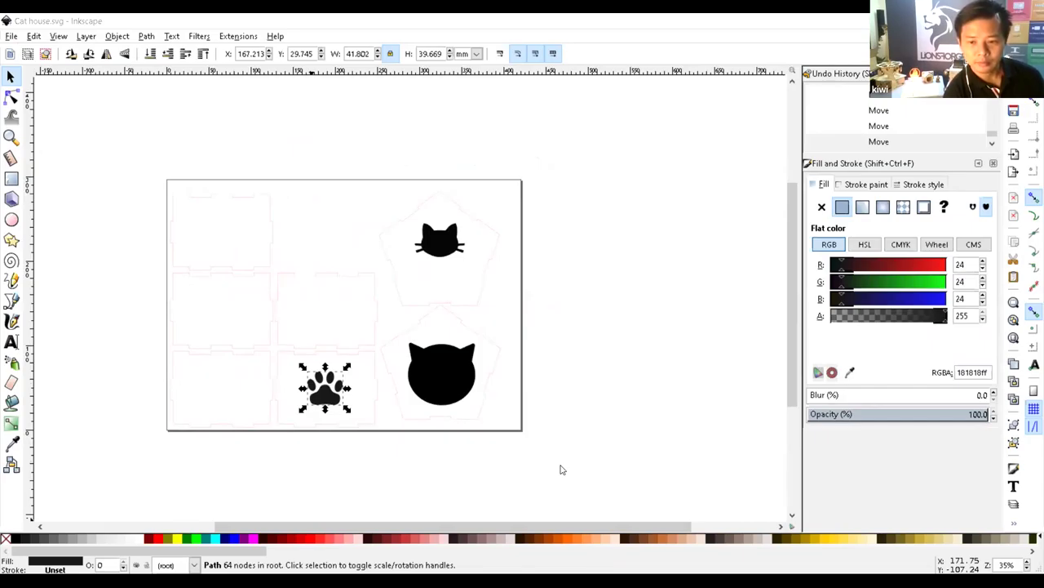
- Switch to the browser's cat paw silhouette results and preview the fish bone with paws image and a plain black paw
{"action": "key", "text": "alt+Tab"}
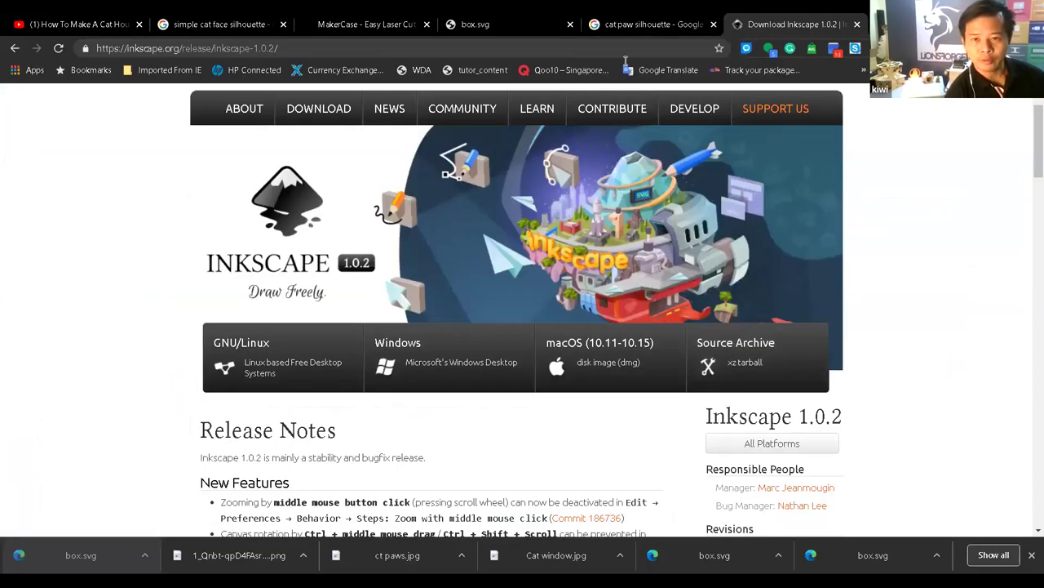
{"action": "left_click", "coordinate": [628, 29]}
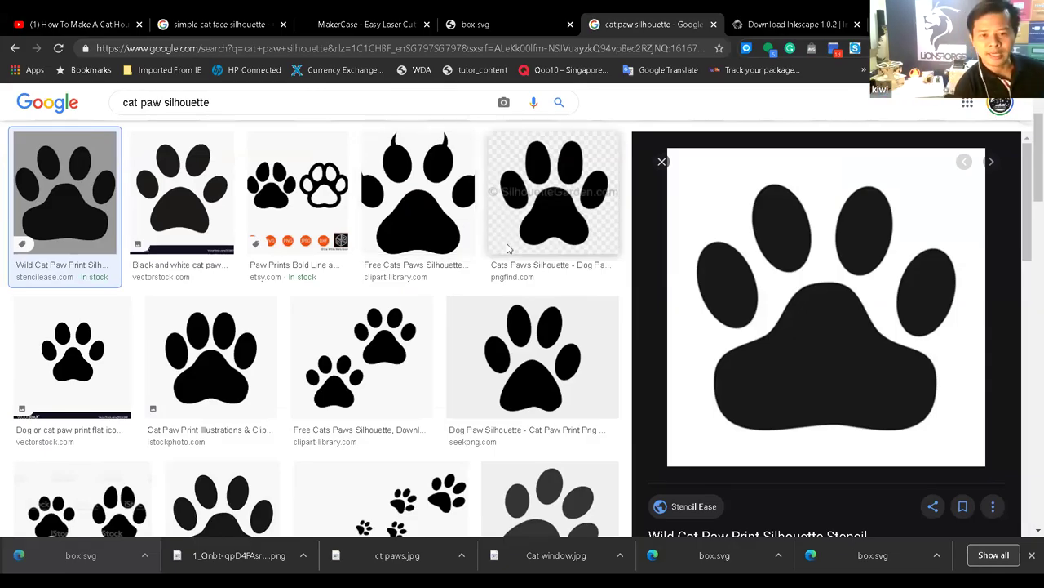
{"action": "scroll", "coordinate": [536, 263], "scroll_direction": "up", "scroll_amount": 1}
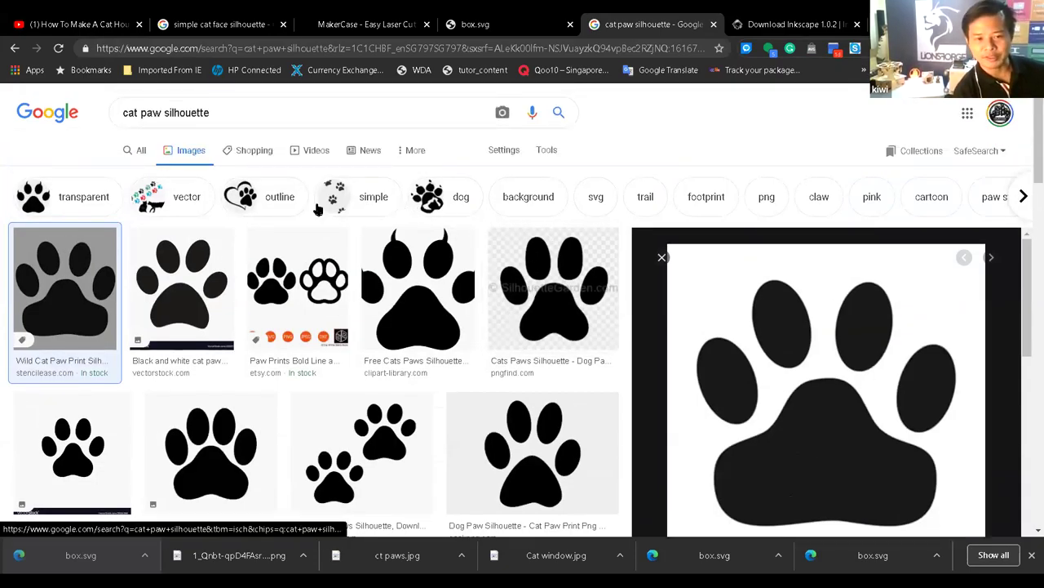
{"action": "scroll", "coordinate": [366, 270], "scroll_direction": "down", "scroll_amount": 10}
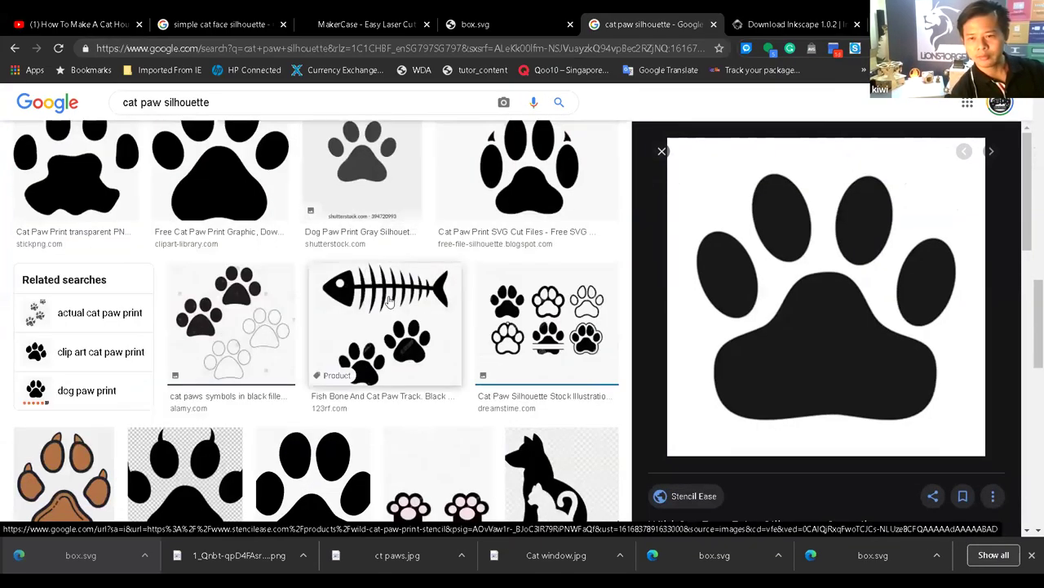
{"action": "left_click", "coordinate": [373, 281]}
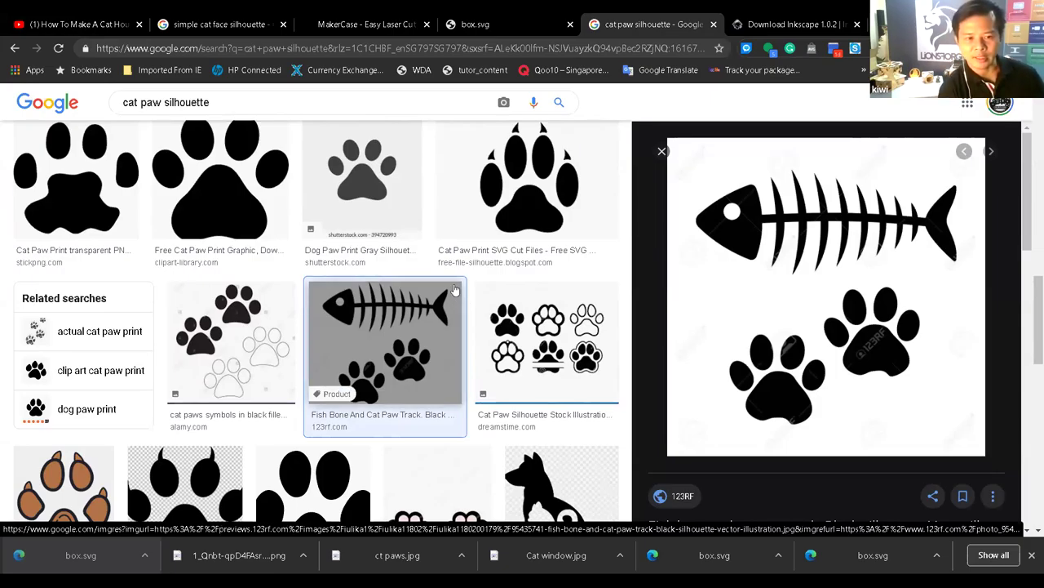
{"action": "scroll", "coordinate": [454, 290], "scroll_direction": "up", "scroll_amount": 3}
{"action": "left_click", "coordinate": [280, 326]}
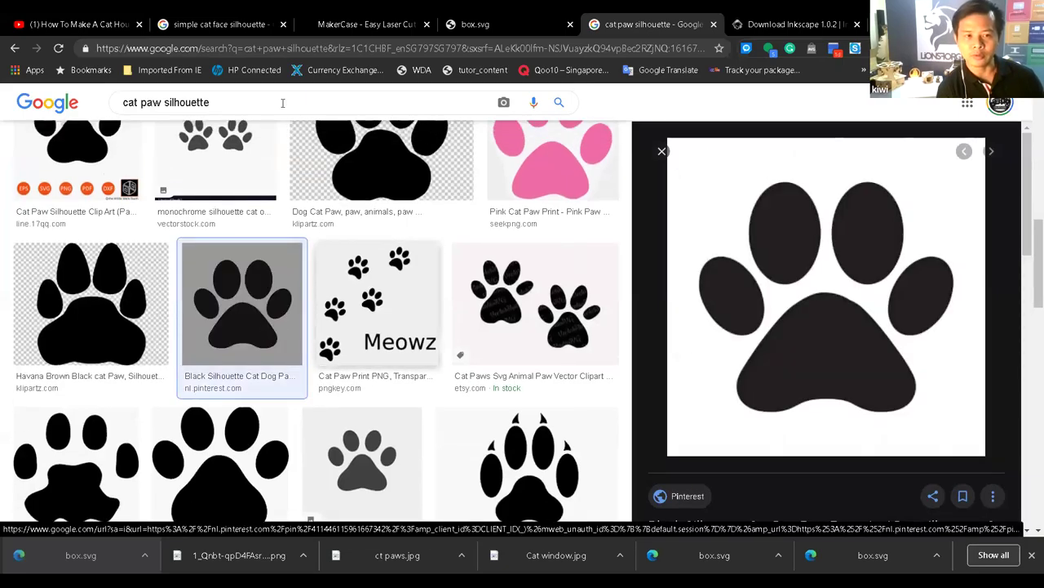
- Browse the simple cat face silhouette image results and preview the small black cat head without whiskers
{"action": "left_click", "coordinate": [242, 25]}
{"action": "scroll", "coordinate": [277, 249], "scroll_direction": "down", "scroll_amount": 5}
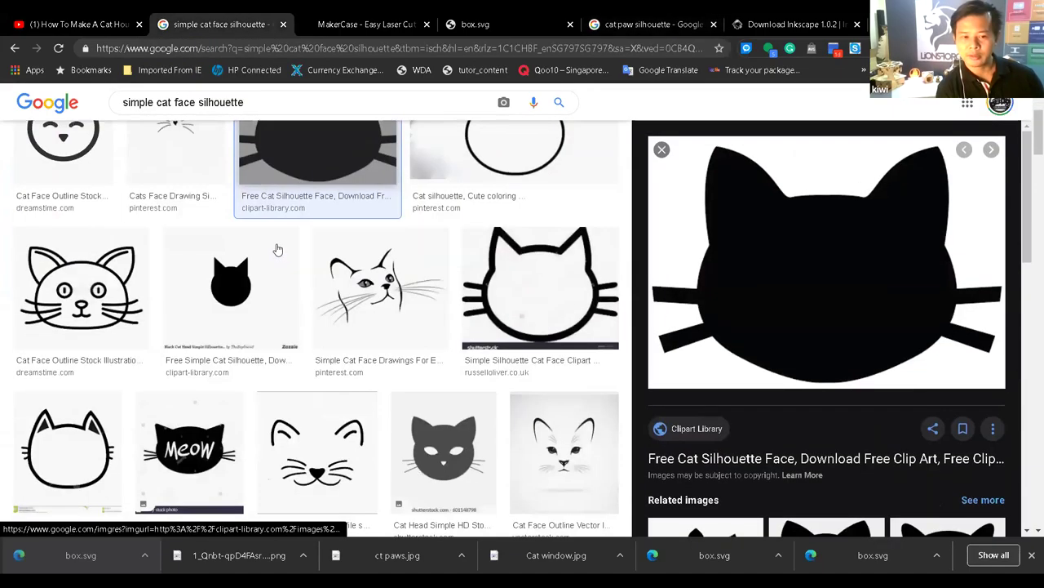
{"action": "scroll", "coordinate": [276, 249], "scroll_direction": "down", "scroll_amount": 1}
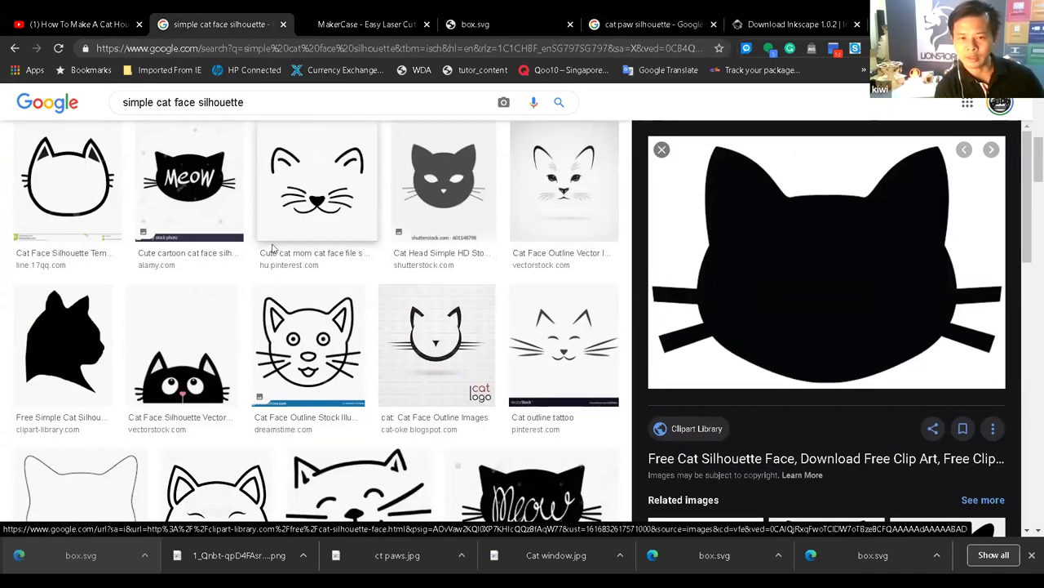
{"action": "scroll", "coordinate": [272, 248], "scroll_direction": "up", "scroll_amount": 5}
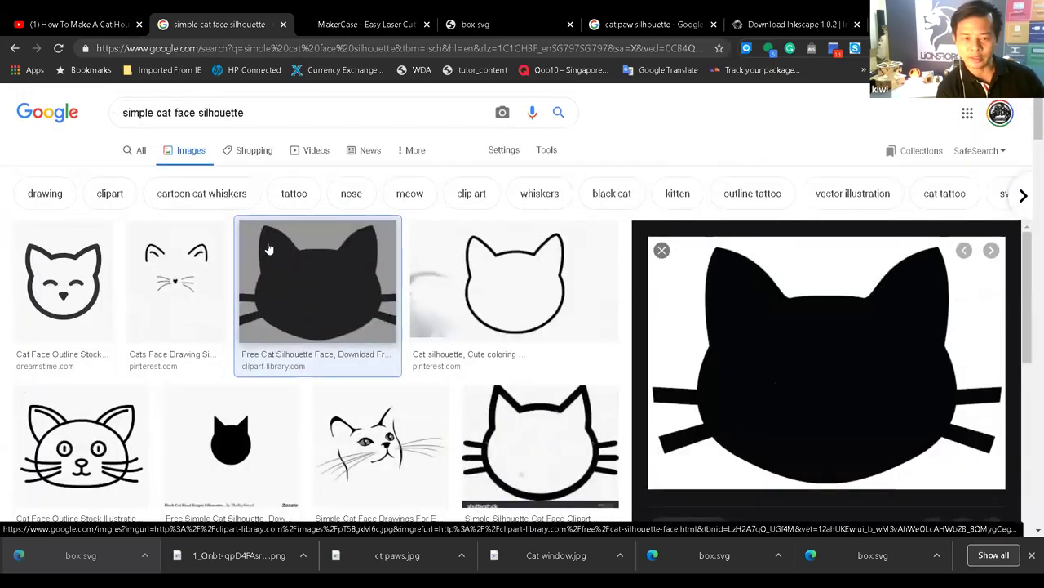
{"action": "scroll", "coordinate": [266, 256], "scroll_direction": "down", "scroll_amount": 2}
{"action": "left_click", "coordinate": [264, 260]}
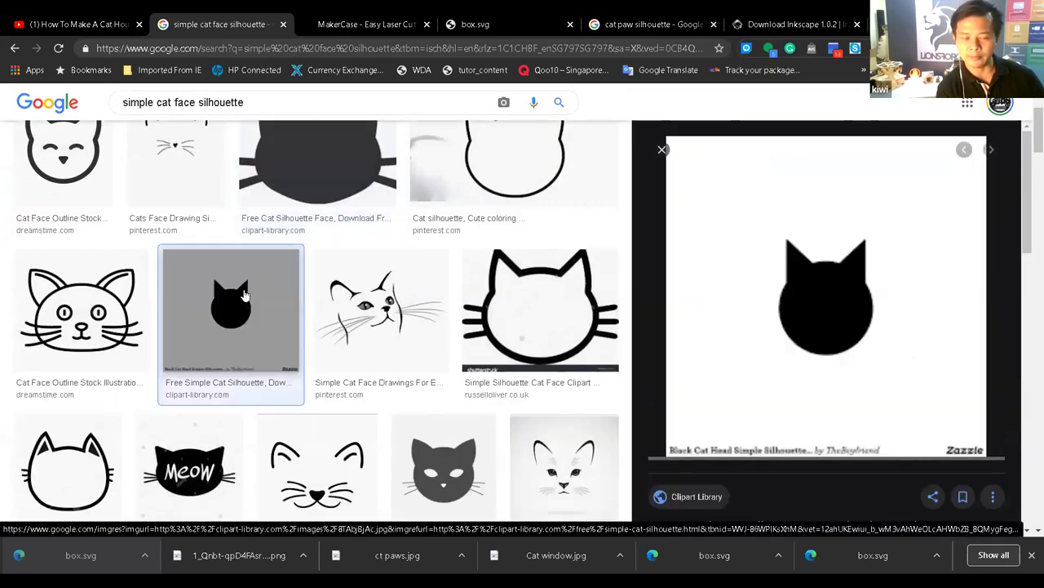
{"action": "scroll", "coordinate": [245, 298], "scroll_direction": "up", "scroll_amount": 1}
{"action": "scroll", "coordinate": [243, 304], "scroll_direction": "up", "scroll_amount": 1}
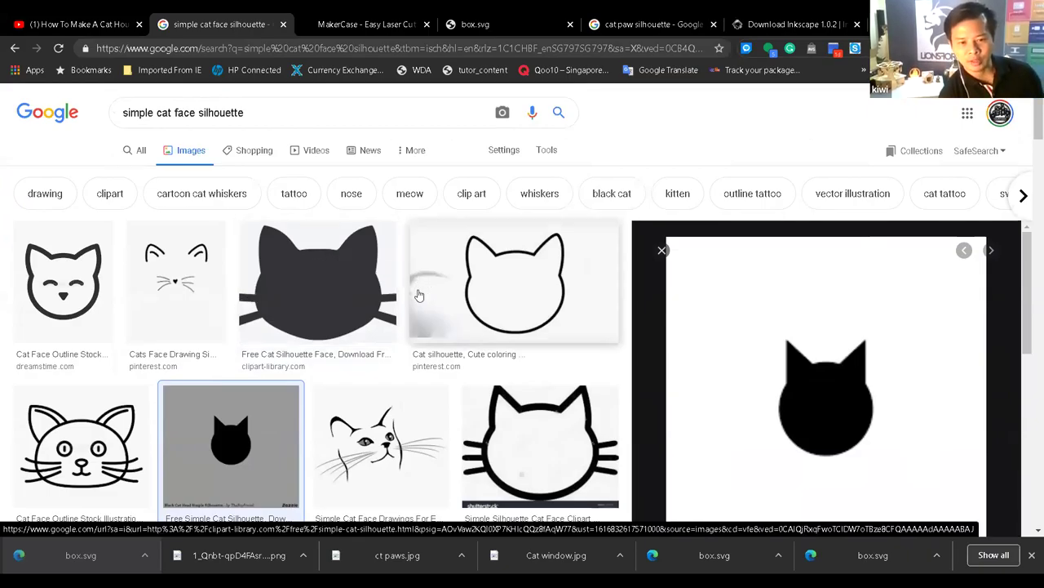
{"action": "scroll", "coordinate": [365, 367], "scroll_direction": "down", "scroll_amount": 1}
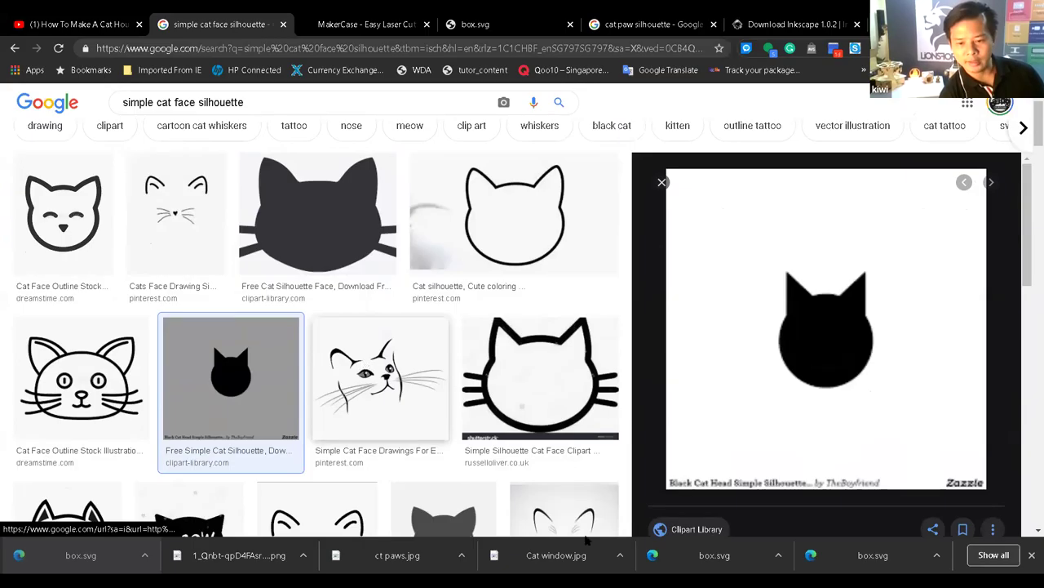
{"action": "scroll", "coordinate": [364, 367], "scroll_direction": "down", "scroll_amount": 4}
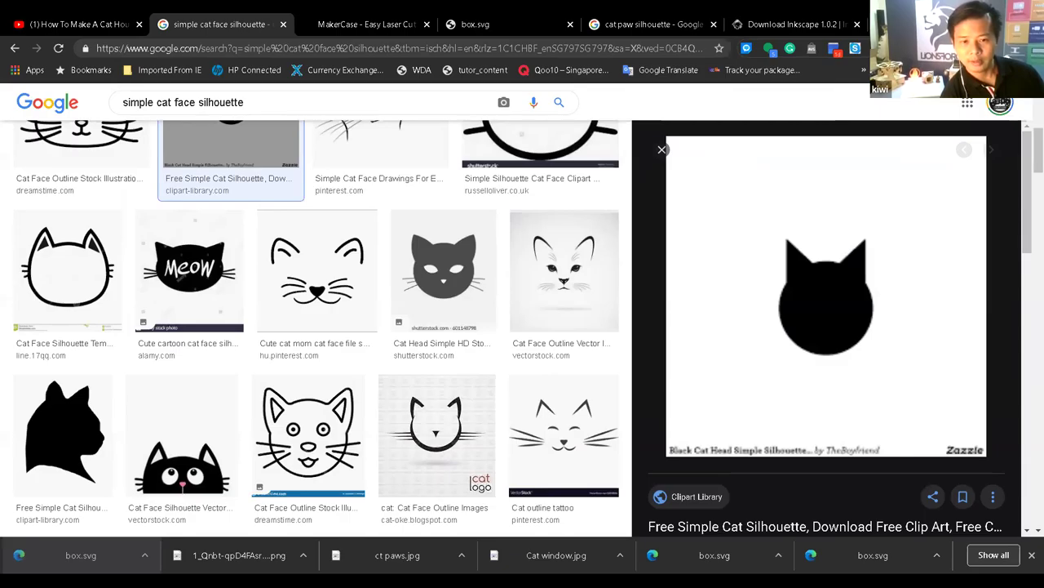
- Switch to Inkscape, import the Cat window image from the Cat house folder, and place it just outside the page's right edge
{"action": "key", "text": "alt+Tab"}
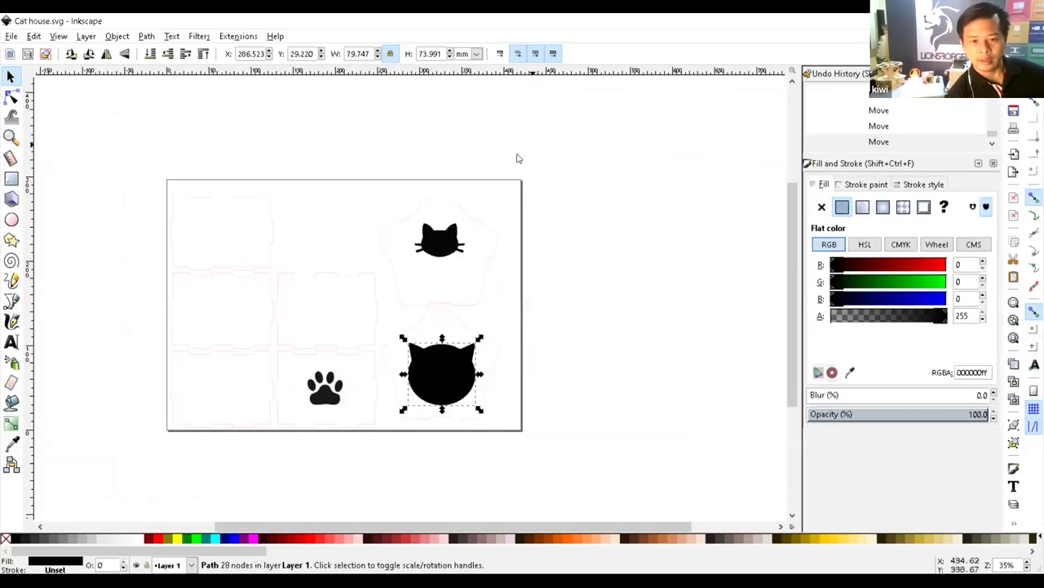
{"action": "left_click", "coordinate": [10, 38]}
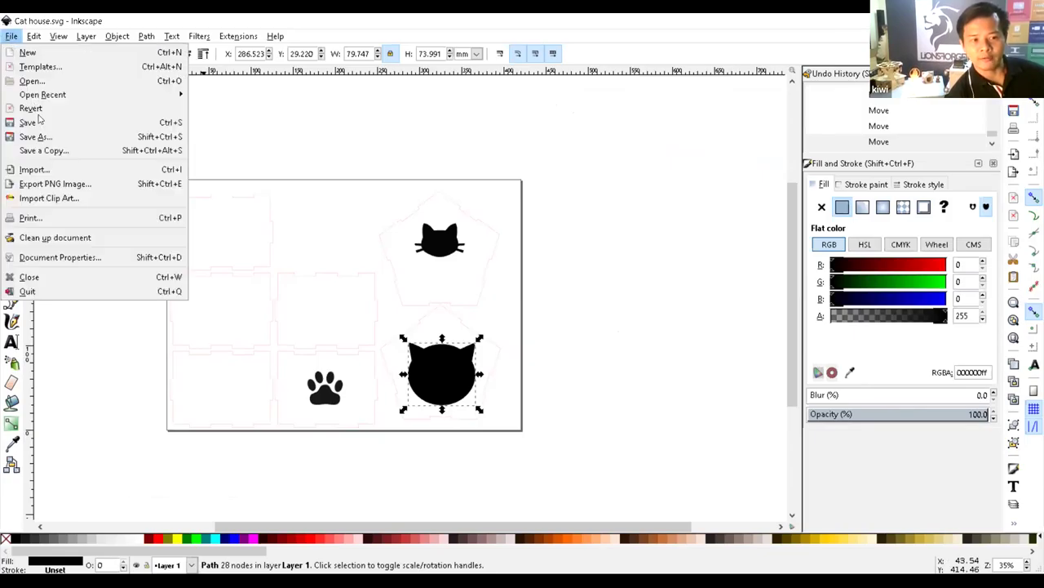
{"action": "left_click", "coordinate": [69, 168]}
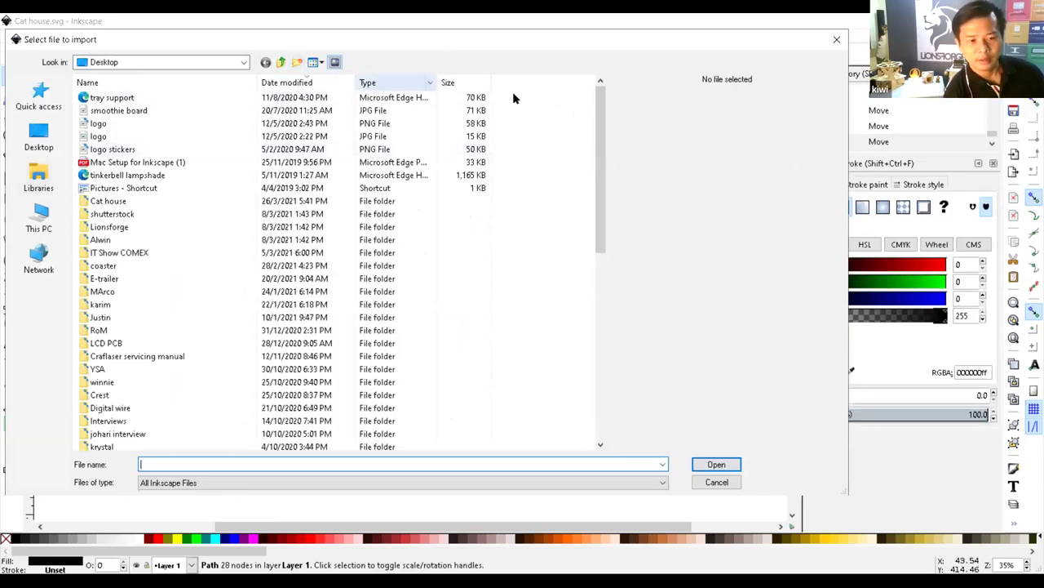
{"action": "double_click", "coordinate": [136, 206]}
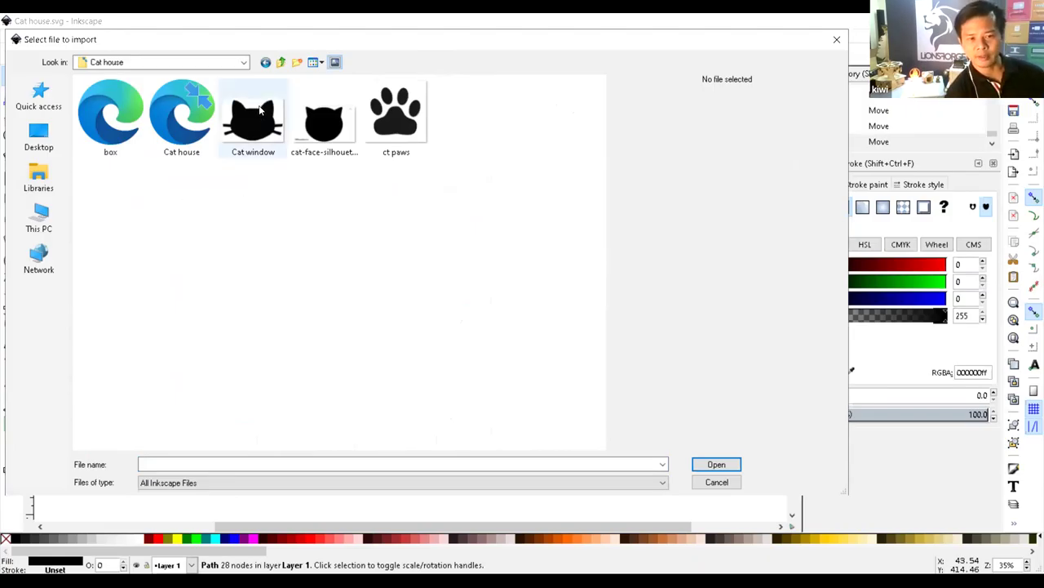
{"action": "left_click", "coordinate": [324, 118]}
{"action": "left_click", "coordinate": [405, 122]}
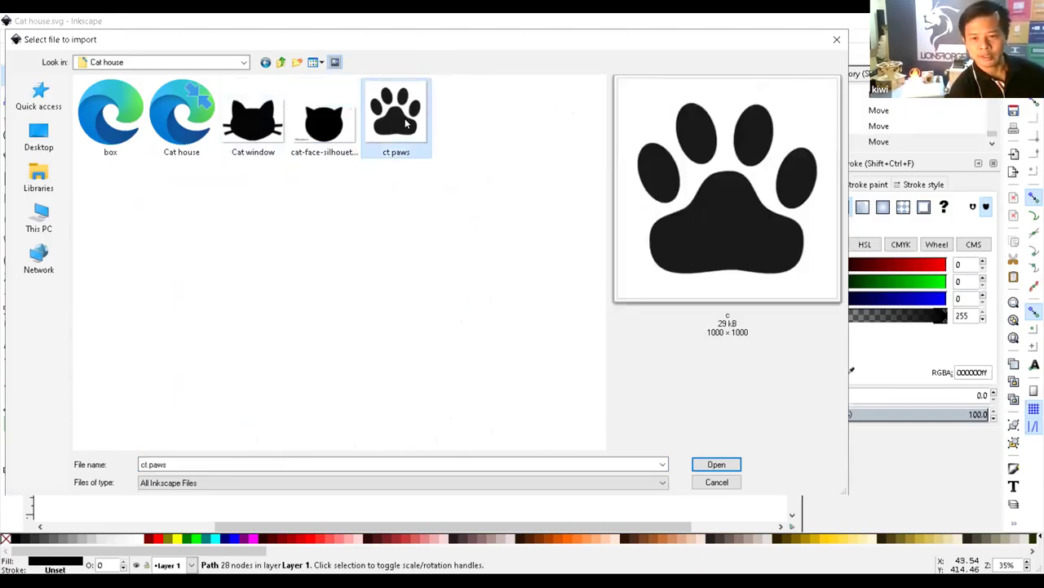
{"action": "left_click", "coordinate": [262, 141]}
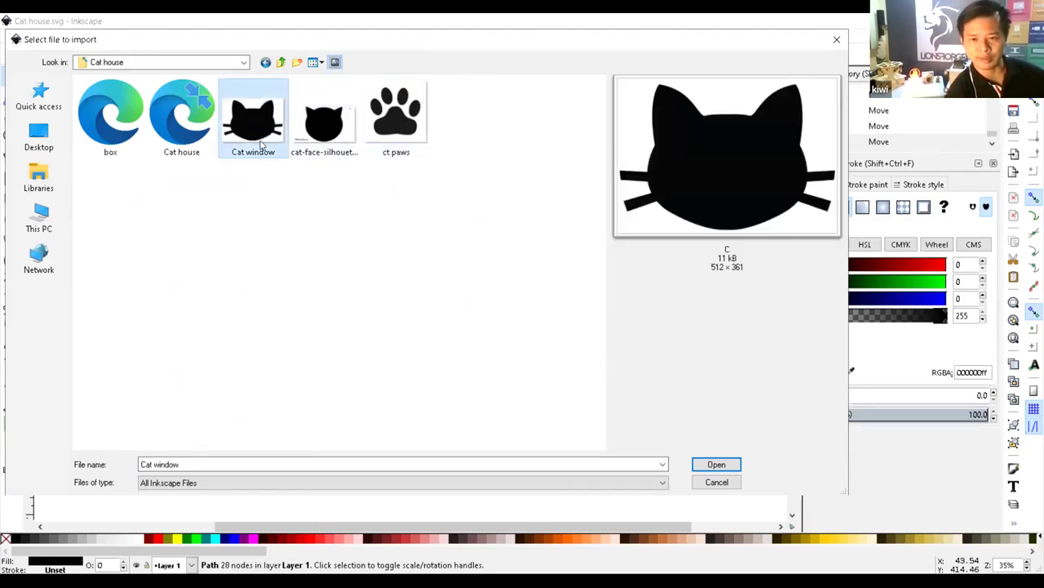
{"action": "left_click", "coordinate": [716, 464]}
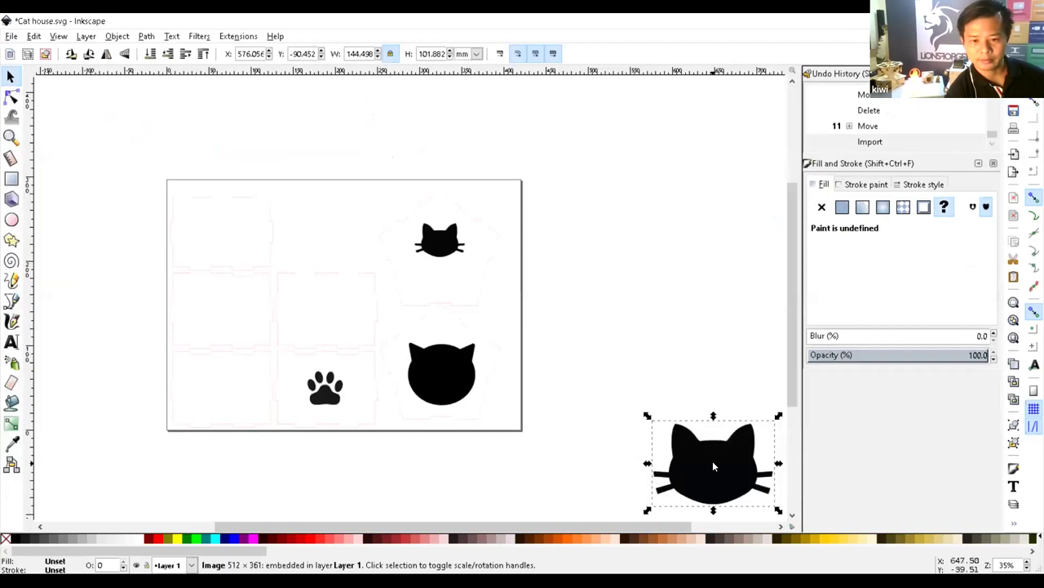
{"action": "left_click_drag", "start_coordinate": [713, 463], "coordinate": [623, 172]}
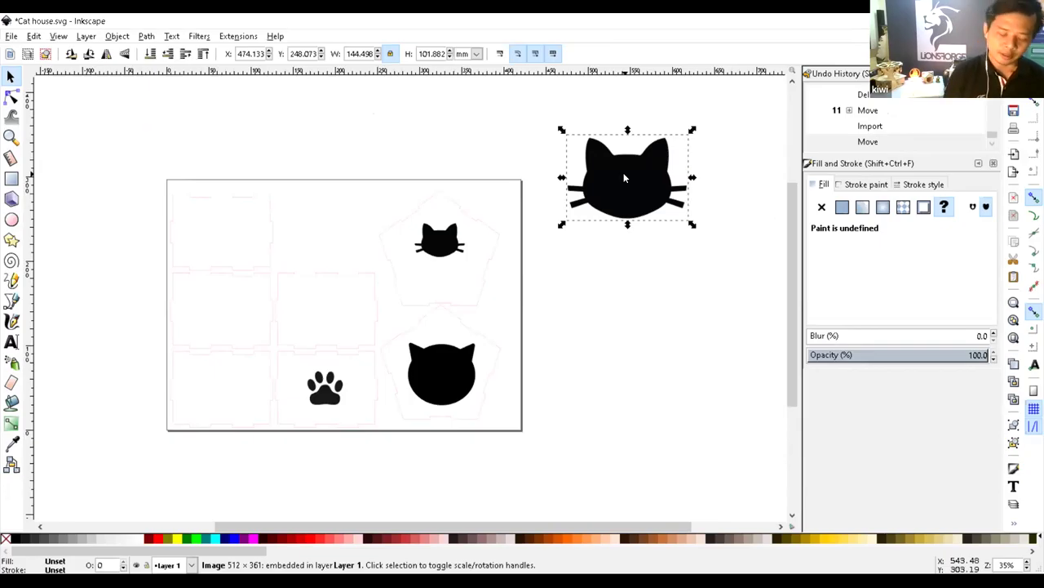
{"action": "left_click_drag", "start_coordinate": [639, 187], "coordinate": [612, 332]}
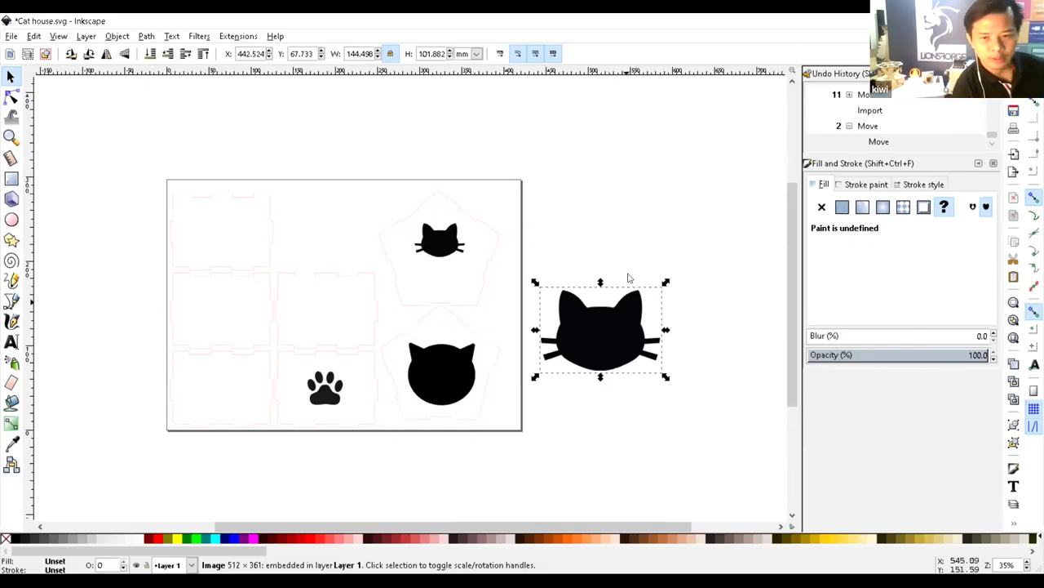
- Trace the imported cat face image into a vector path using Grays scans, and move the traced path above the original image
{"action": "left_click", "coordinate": [624, 207]}
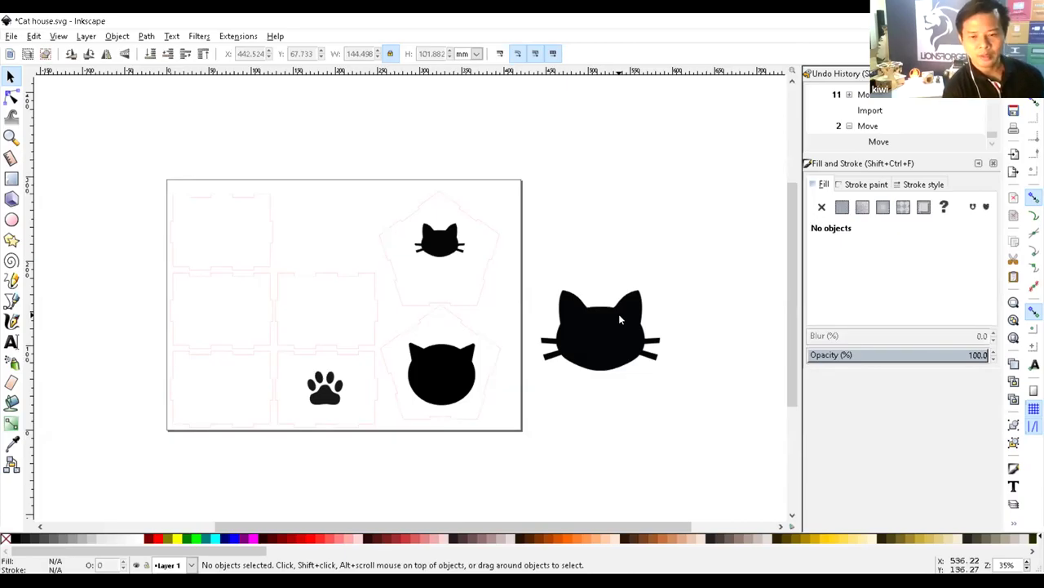
{"action": "left_click", "coordinate": [621, 305]}
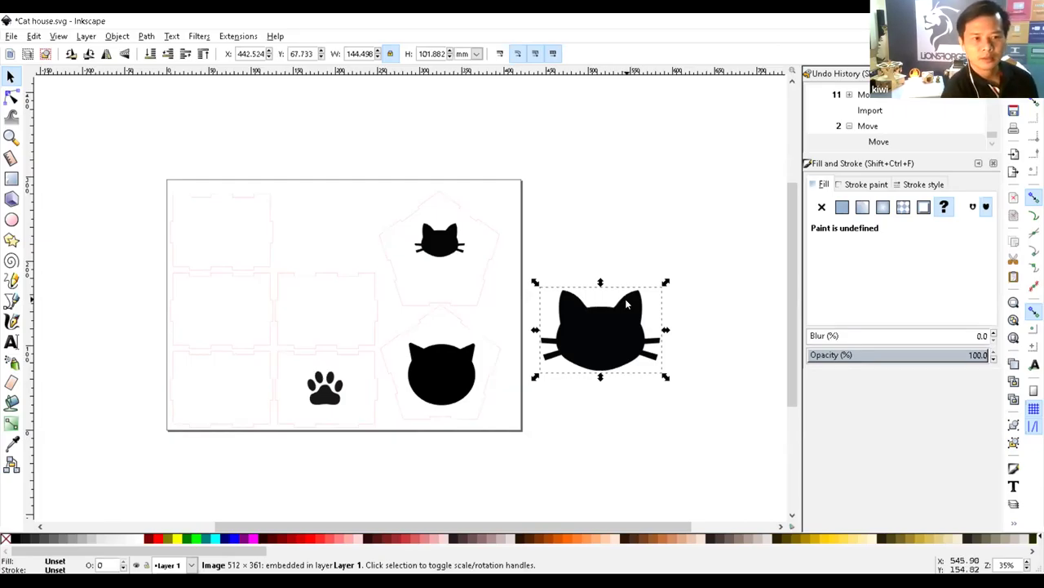
{"action": "left_click_drag", "start_coordinate": [597, 345], "coordinate": [597, 368]}
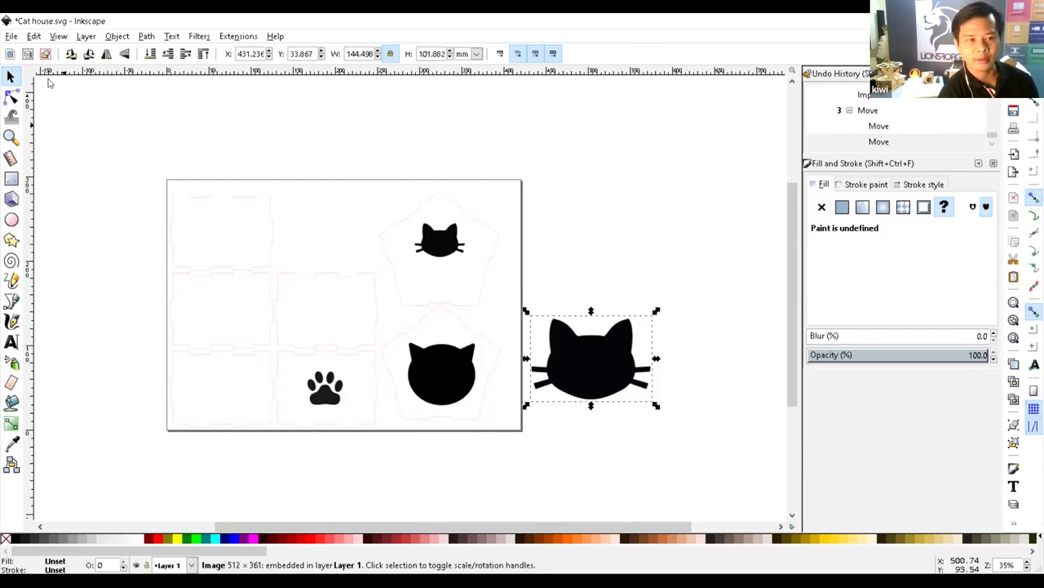
{"action": "left_click", "coordinate": [147, 38]}
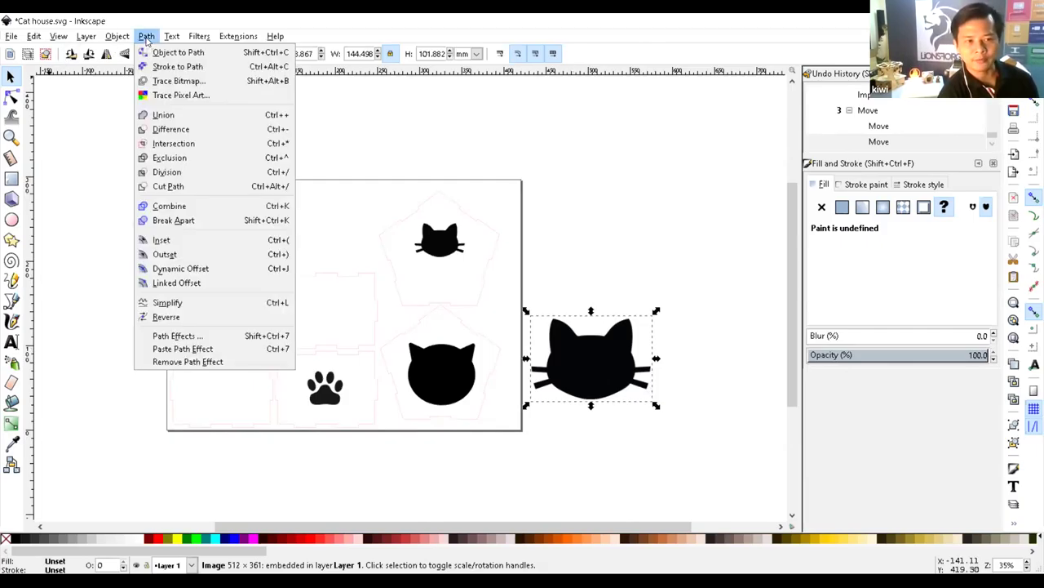
{"action": "left_click", "coordinate": [180, 81]}
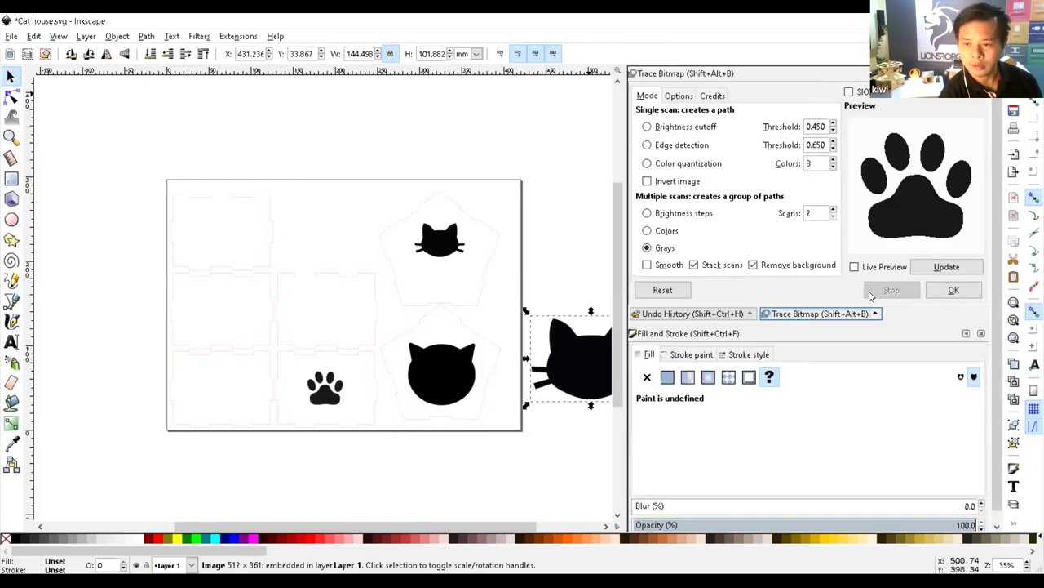
{"action": "left_click", "coordinate": [949, 295]}
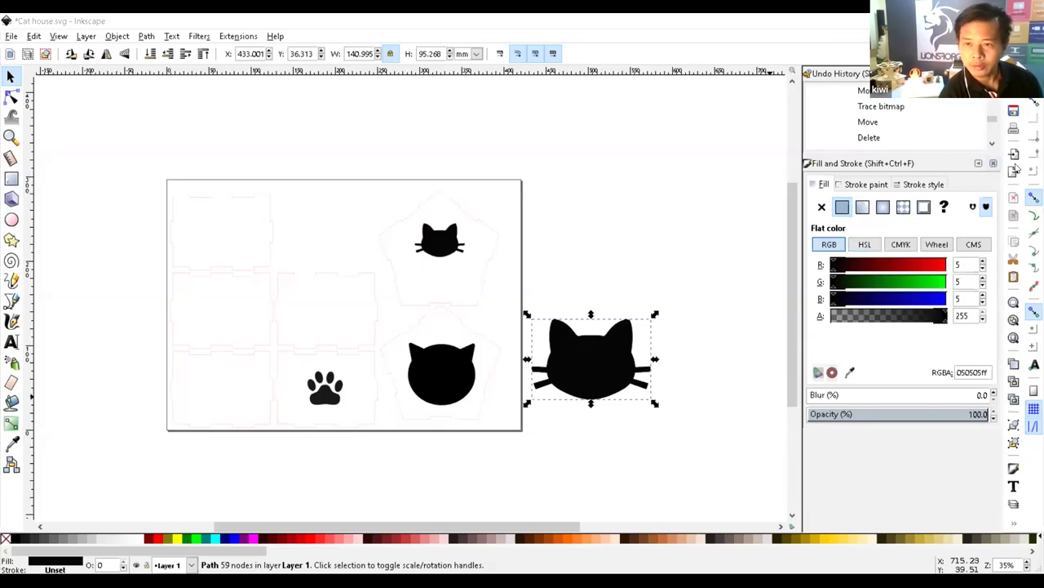
{"action": "key", "text": "ctrl+d"}
{"action": "left_click_drag", "start_coordinate": [613, 346], "coordinate": [619, 273]}
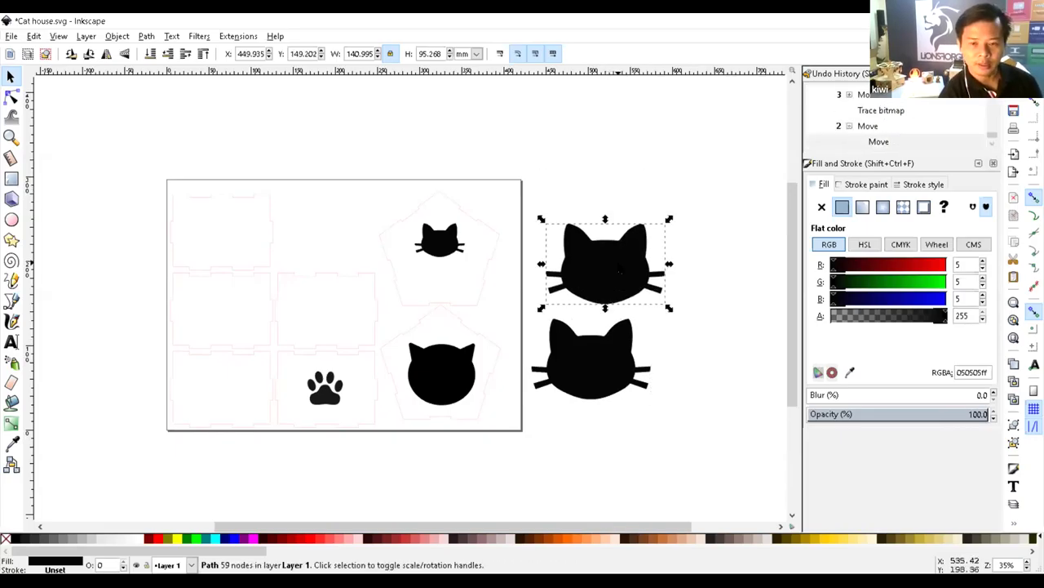
- Reshape the traced cat face by moving one node on the top edge between the ears and another on the left cheek
{"action": "left_click", "coordinate": [12, 96]}
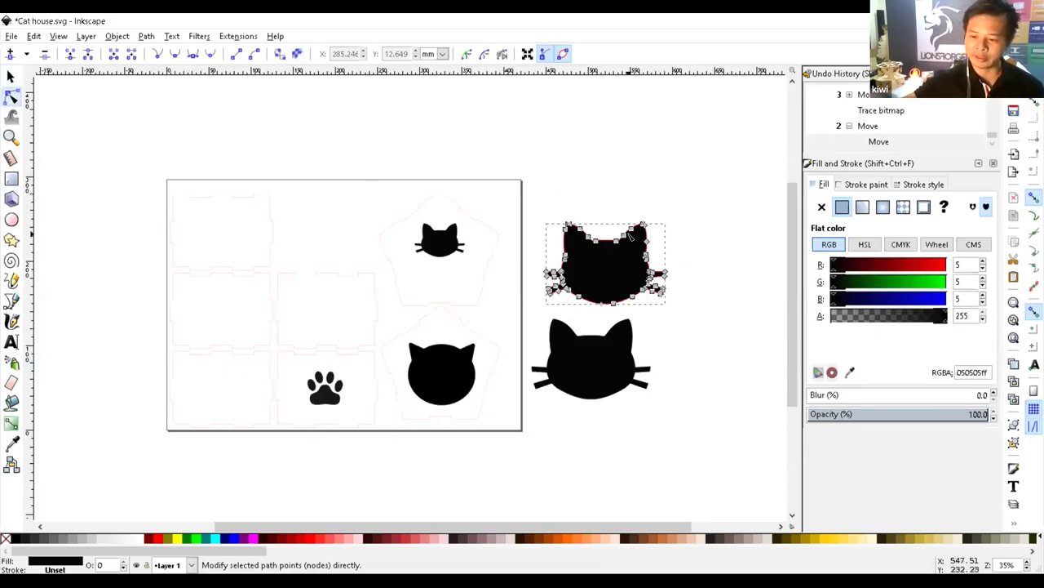
{"action": "key", "text": "plus"}
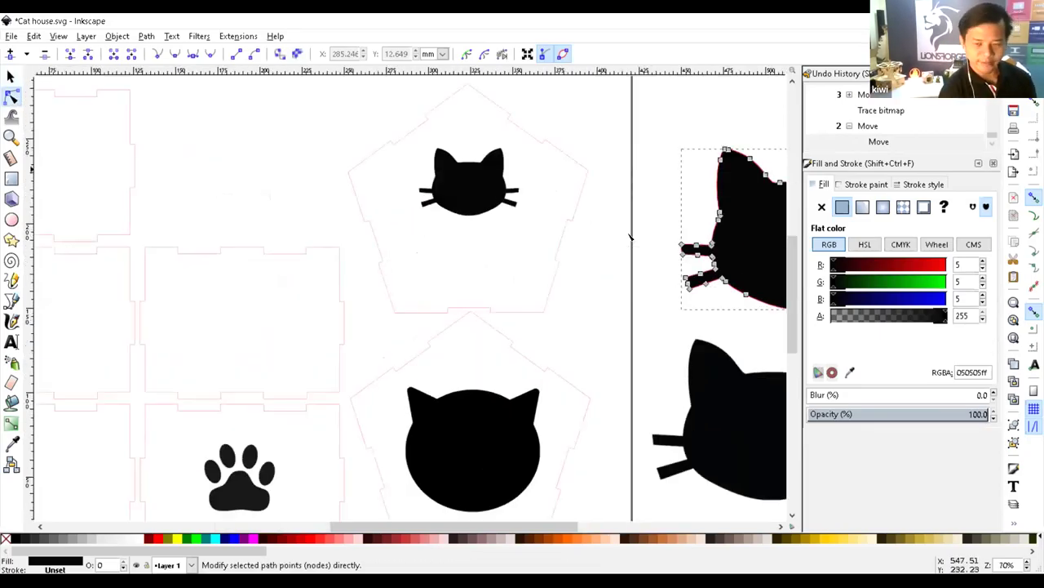
{"action": "left_click_drag", "start_coordinate": [531, 533], "coordinate": [627, 515]}
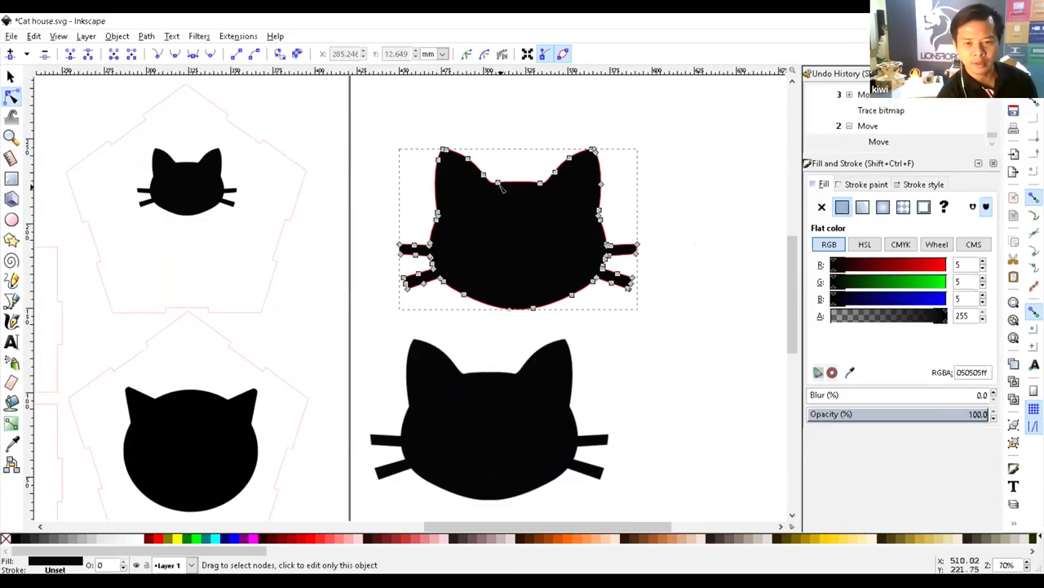
{"action": "mouse_move", "coordinate": [499, 185]}
{"action": "left_mouse_down"}
{"action": "mouse_move", "coordinate": [511, 139]}
{"action": "mouse_move", "coordinate": [525, 158]}
{"action": "mouse_move", "coordinate": [496, 126]}
{"action": "mouse_move", "coordinate": [494, 249]}
{"action": "mouse_move", "coordinate": [530, 160]}
{"action": "mouse_move", "coordinate": [522, 237]}
{"action": "mouse_move", "coordinate": [517, 181]}
{"action": "left_mouse_up"}
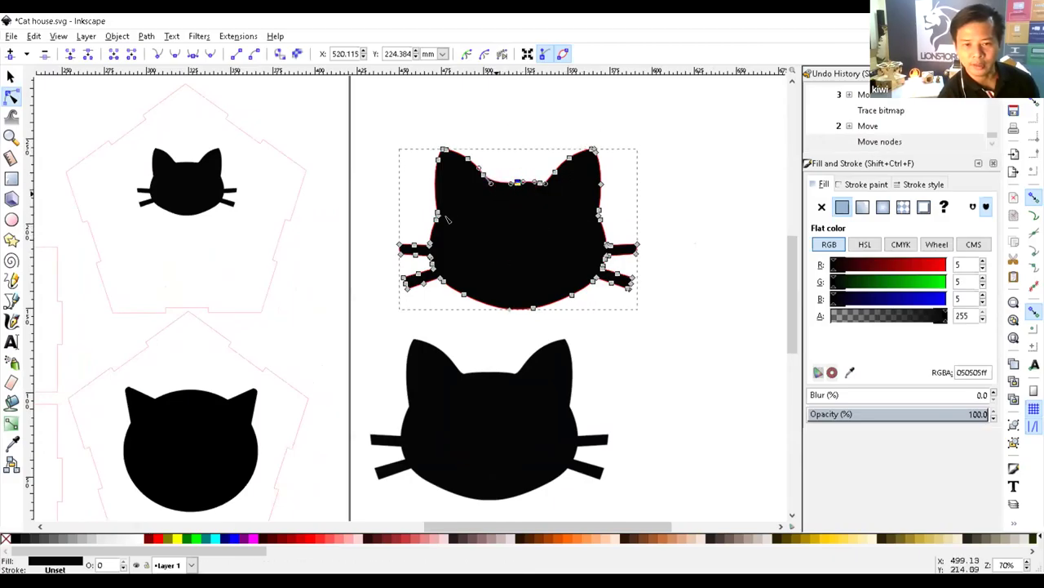
{"action": "mouse_move", "coordinate": [432, 225]}
{"action": "left_mouse_down"}
{"action": "mouse_move", "coordinate": [545, 258]}
{"action": "mouse_move", "coordinate": [437, 226]}
{"action": "left_mouse_up"}
- Delete the original imported cat face image, keeping the traced path
{"action": "left_click", "coordinate": [443, 369]}
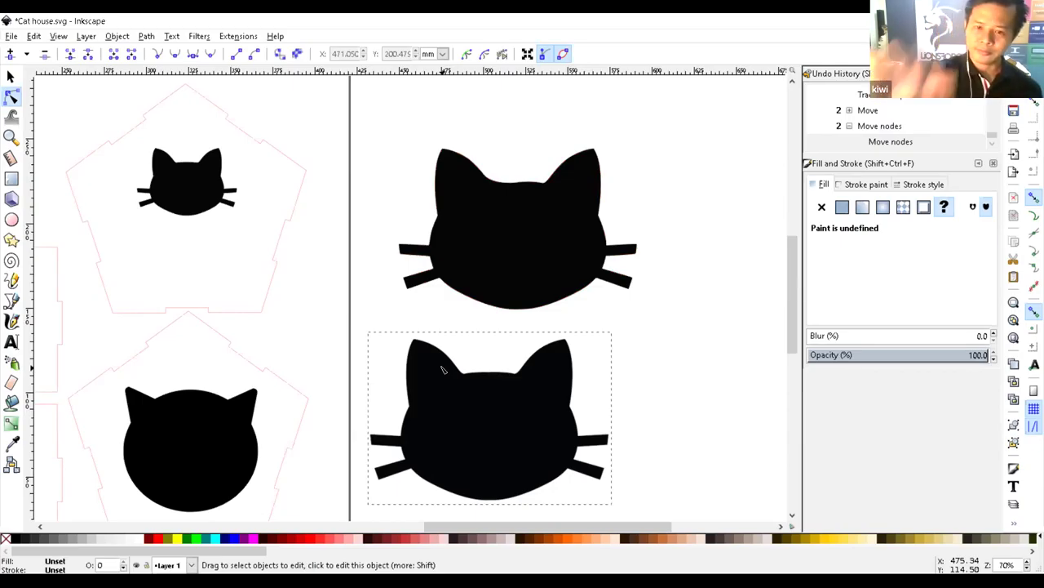
{"action": "left_click", "coordinate": [11, 75]}
{"action": "left_click", "coordinate": [435, 401]}
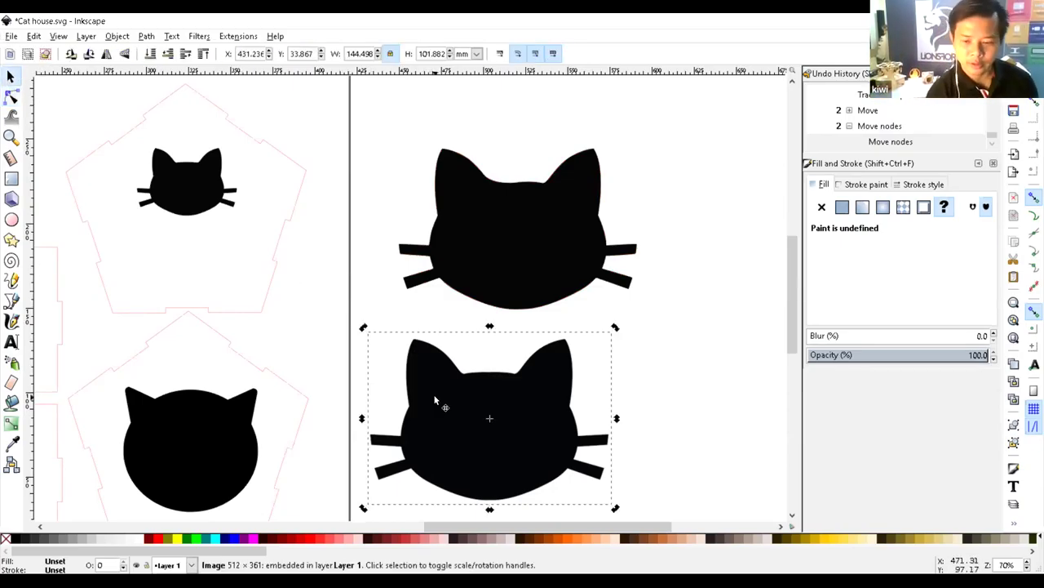
{"action": "key", "text": "Delete"}
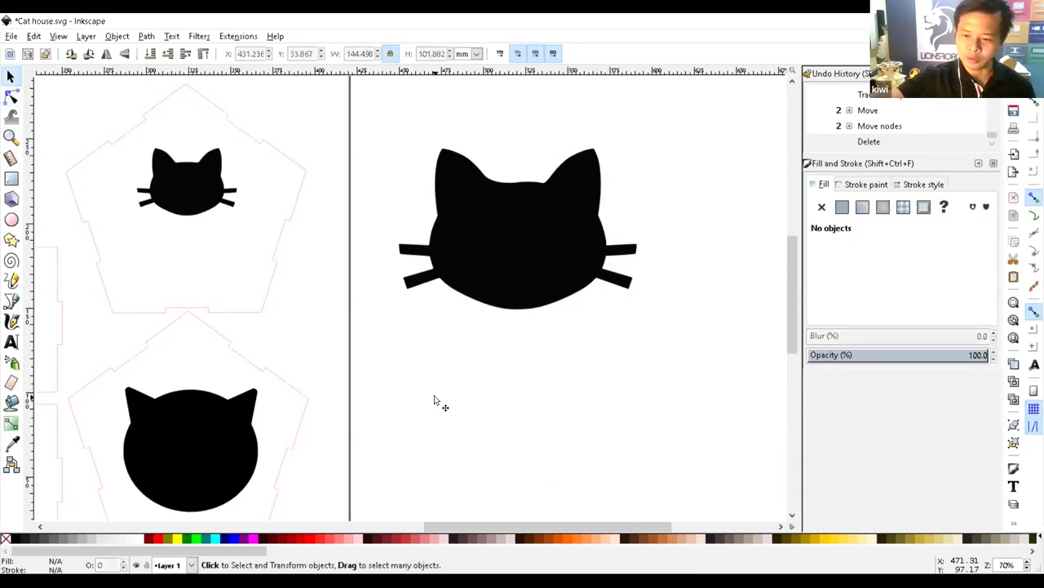
- Move the traced cat face to below the page, under the lower pentagonal panel
{"action": "key", "text": "minus"}
{"action": "key", "text": "minus"}
{"action": "key", "text": "minus"}
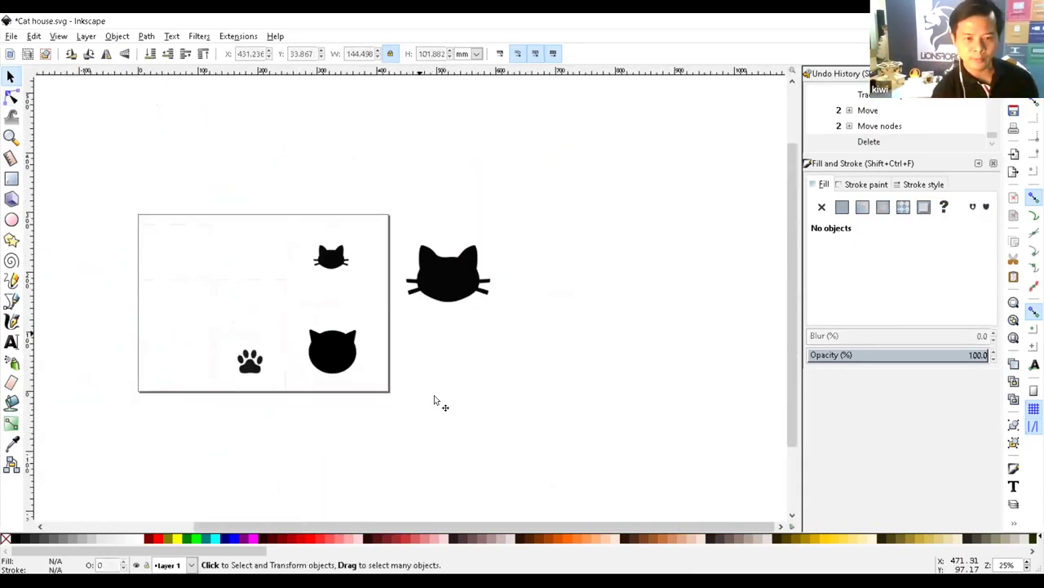
{"action": "left_click_drag", "start_coordinate": [455, 286], "coordinate": [351, 475]}
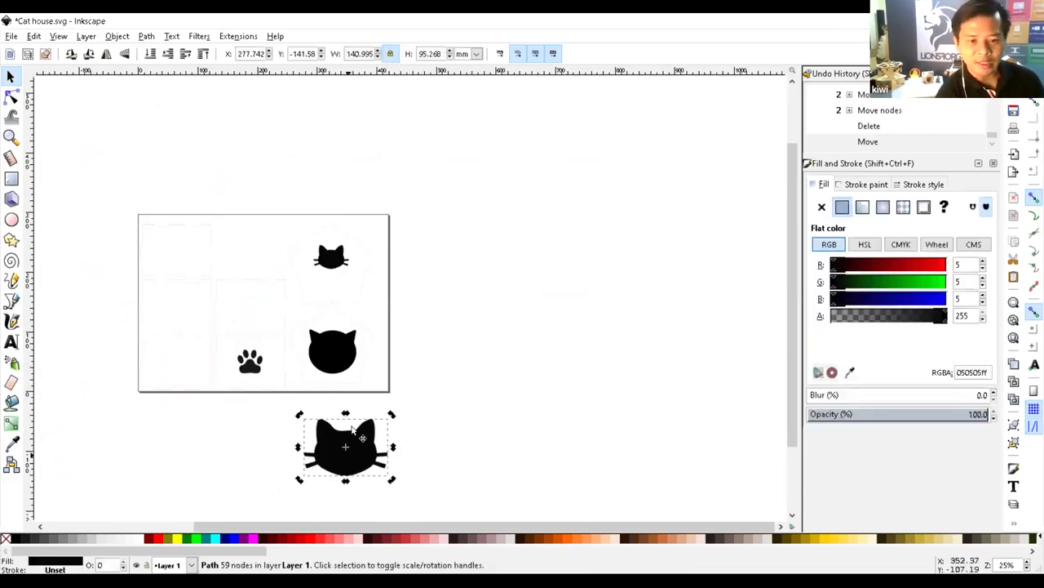
{"action": "left_click", "coordinate": [11, 76]}
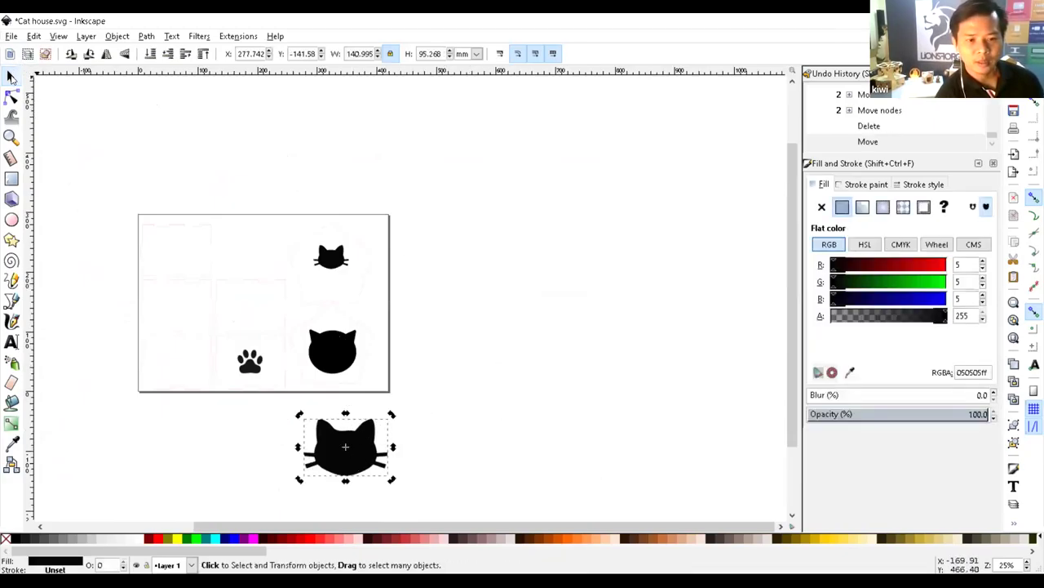
- Examine the silhouettes on the pentagonal panels, selecting the large cat head and the small whiskered cat face in turn
{"action": "key", "text": "plus"}
{"action": "key", "text": "plus"}
{"action": "key", "text": "plus"}
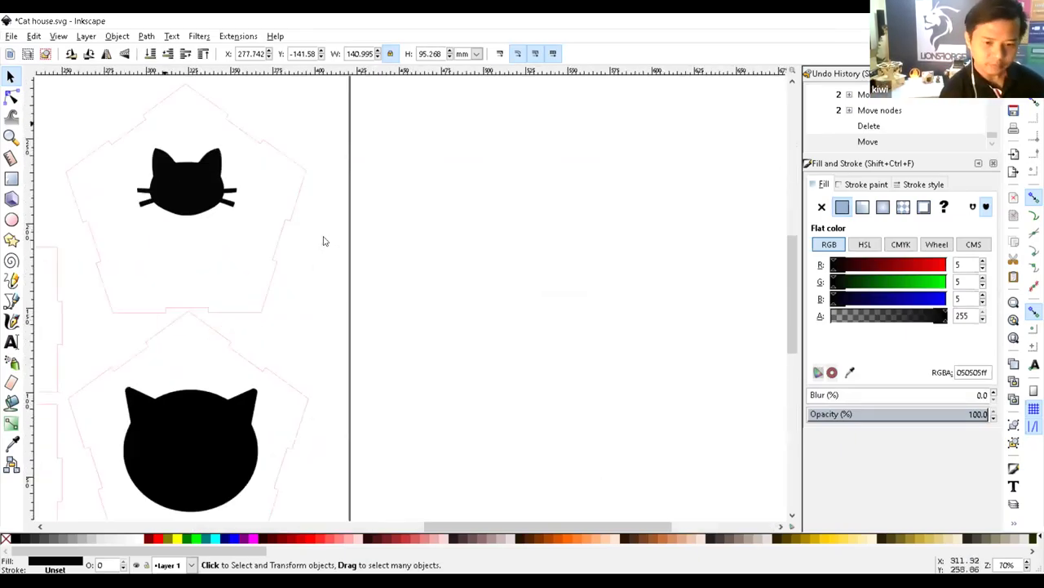
{"action": "left_click_drag", "start_coordinate": [492, 528], "coordinate": [405, 512]}
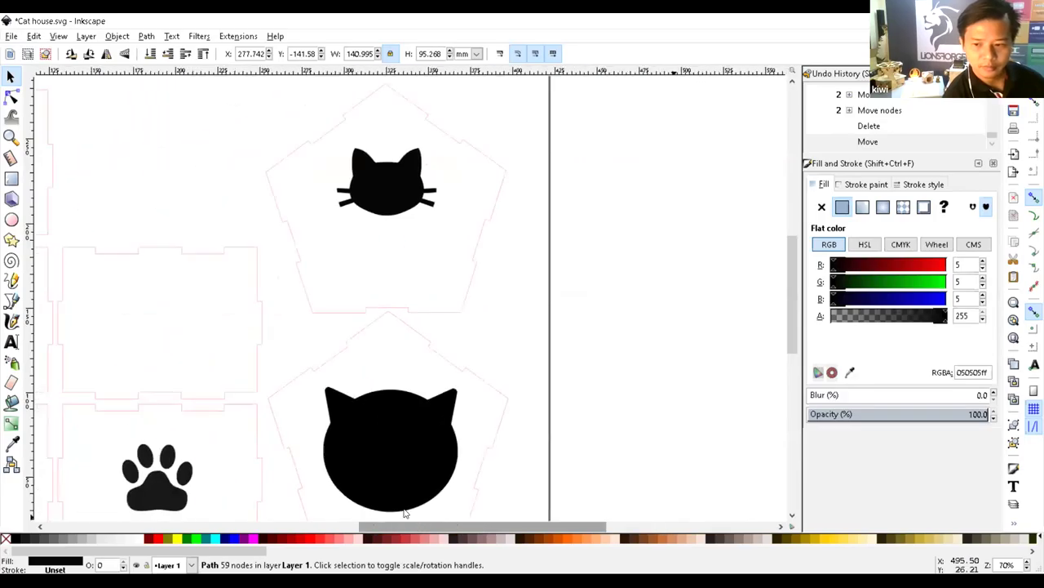
{"action": "scroll", "coordinate": [466, 410], "scroll_direction": "down", "scroll_amount": 2}
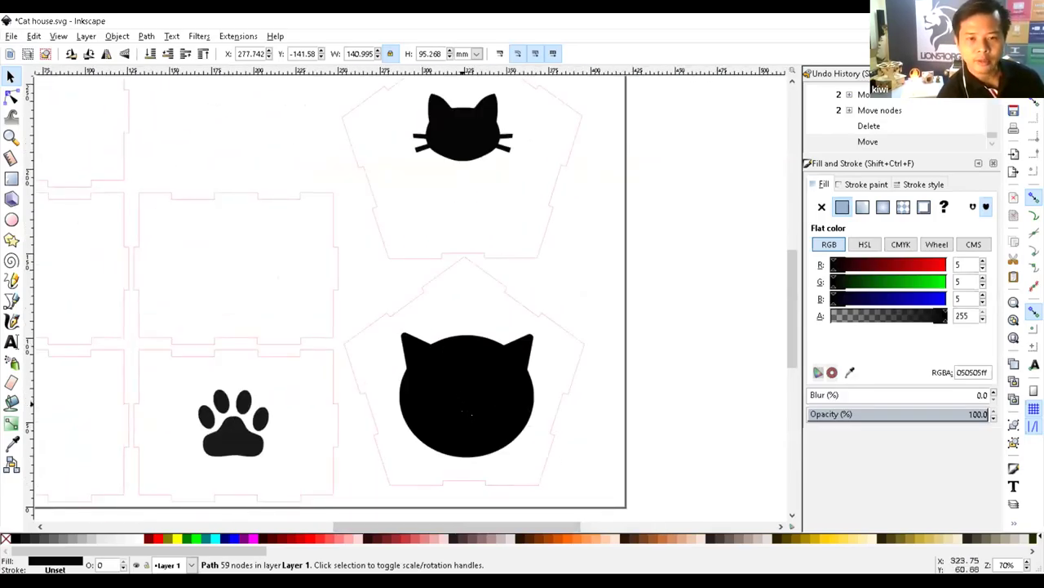
{"action": "left_click", "coordinate": [467, 381]}
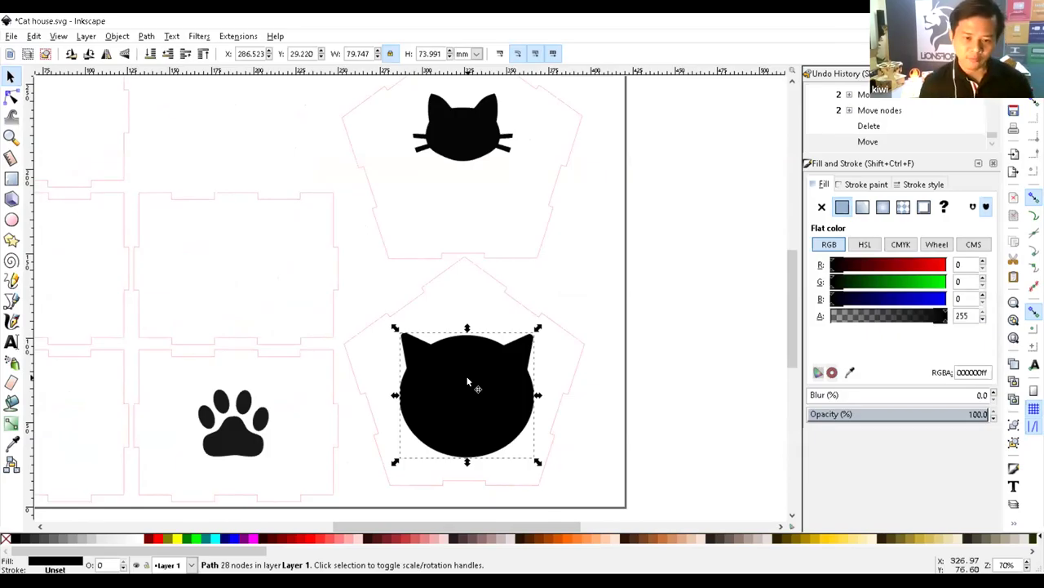
{"action": "left_click", "coordinate": [468, 381]}
{"action": "left_click", "coordinate": [482, 154]}
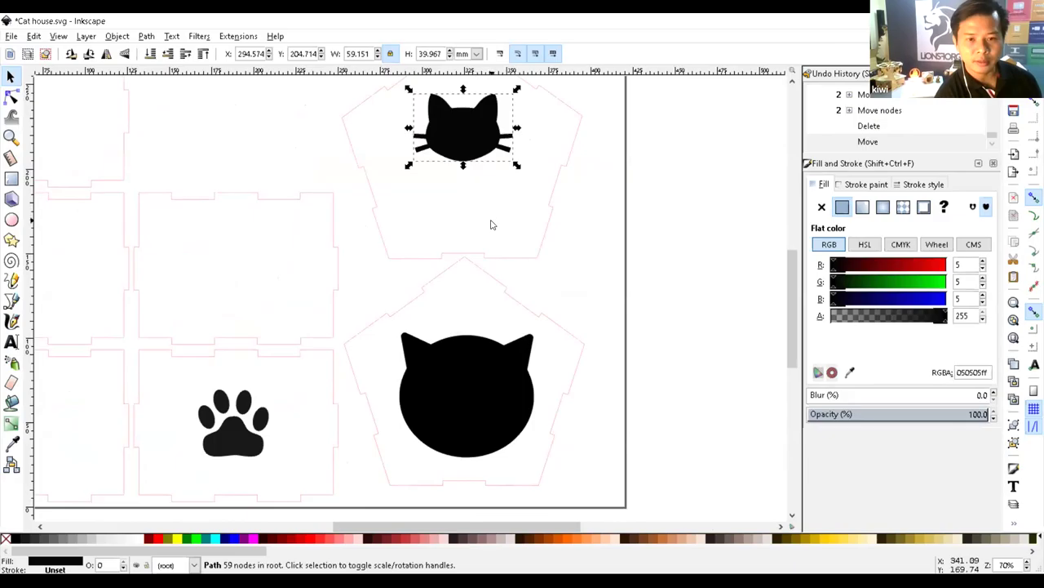
- Shift the small whiskered cat face slightly upward within the upper pentagonal panel, and select the paw shape
{"action": "scroll", "coordinate": [492, 224], "scroll_direction": "up", "scroll_amount": 2}
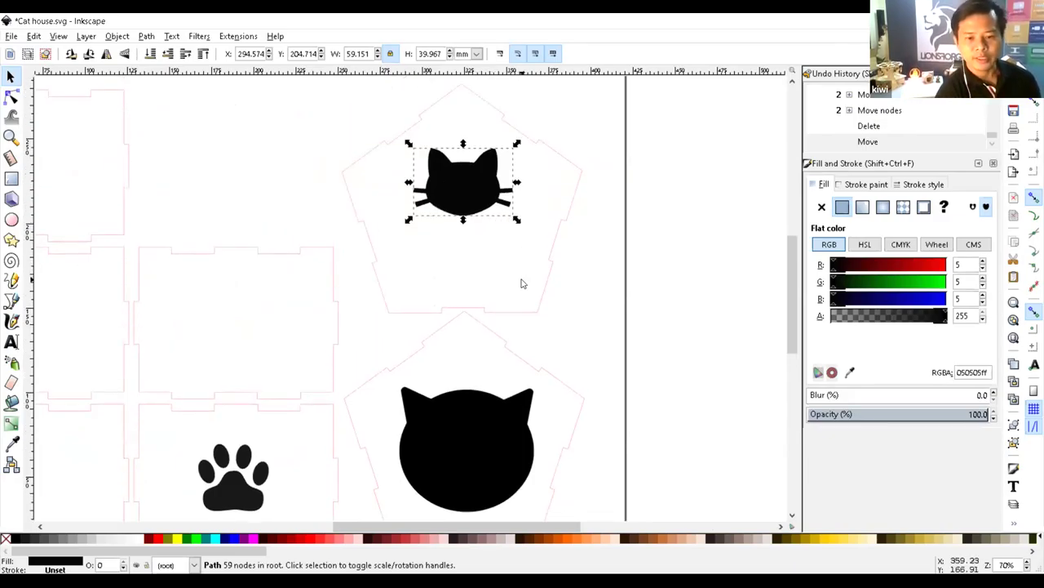
{"action": "scroll", "coordinate": [514, 302], "scroll_direction": "down", "scroll_amount": 1}
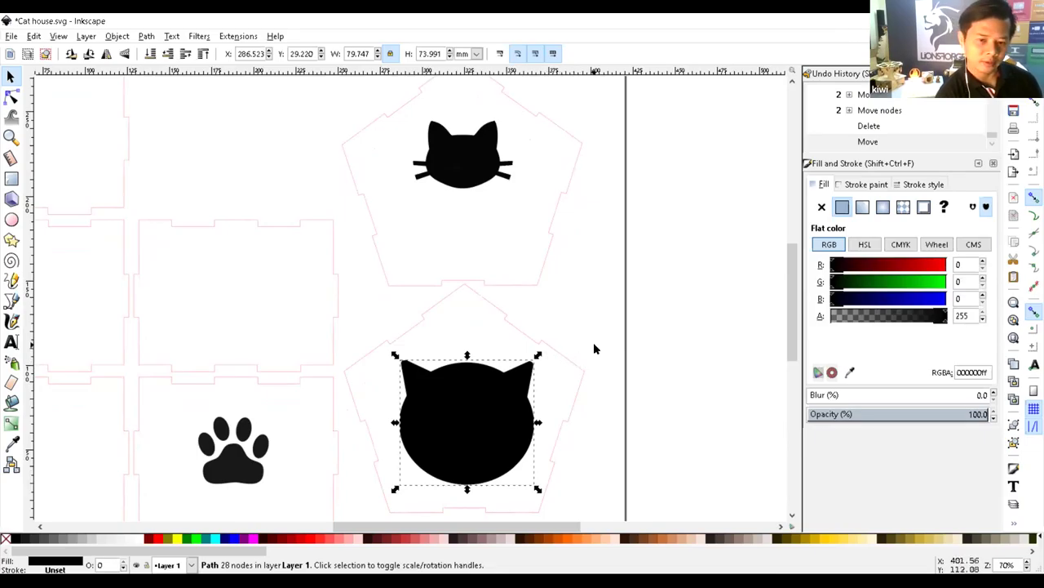
{"action": "scroll", "coordinate": [594, 349], "scroll_direction": "up", "scroll_amount": 1}
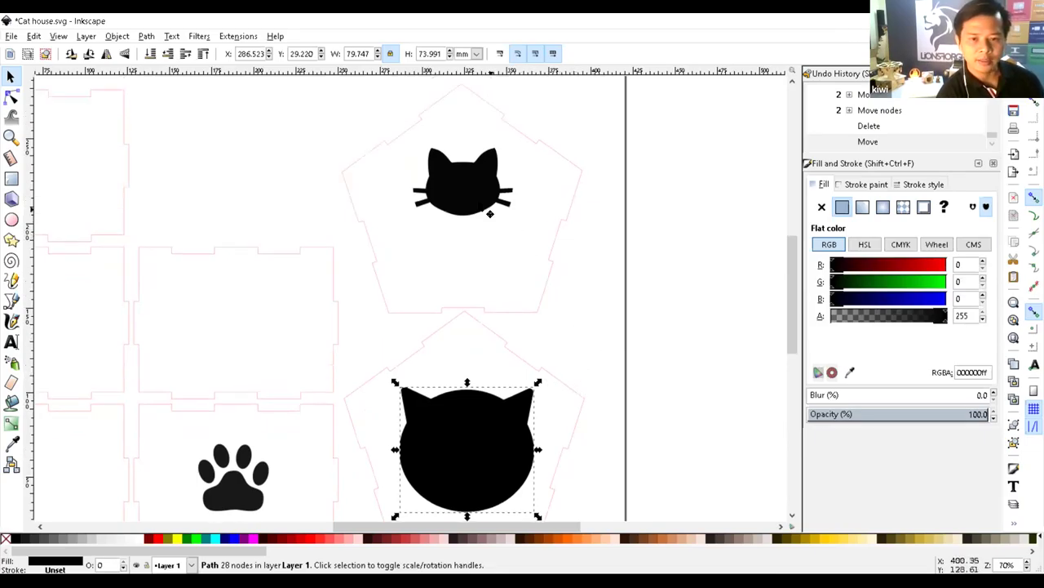
{"action": "left_click_drag", "start_coordinate": [472, 197], "coordinate": [469, 184]}
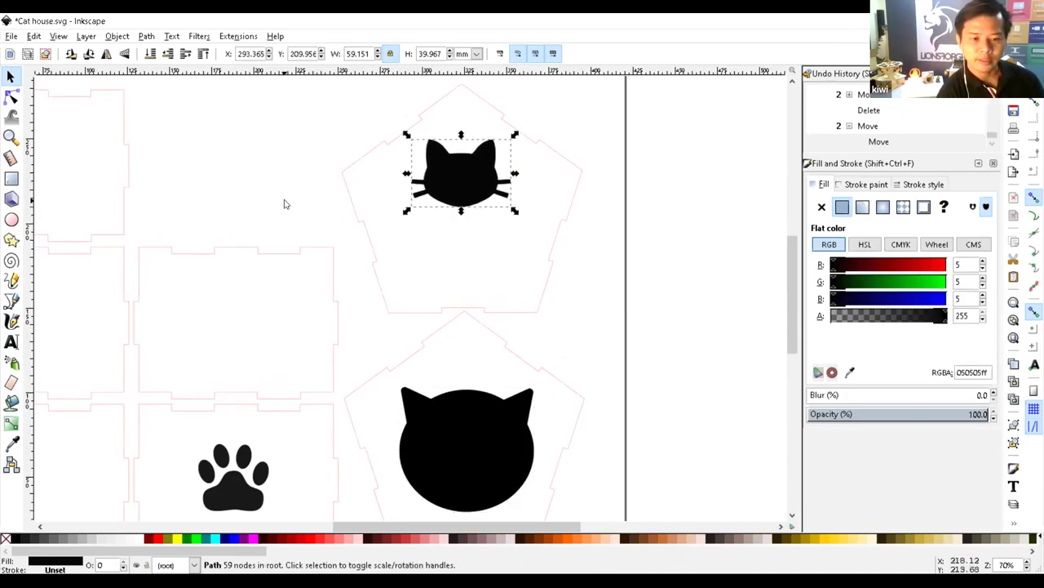
{"action": "scroll", "coordinate": [290, 205], "scroll_direction": "down", "scroll_amount": 2}
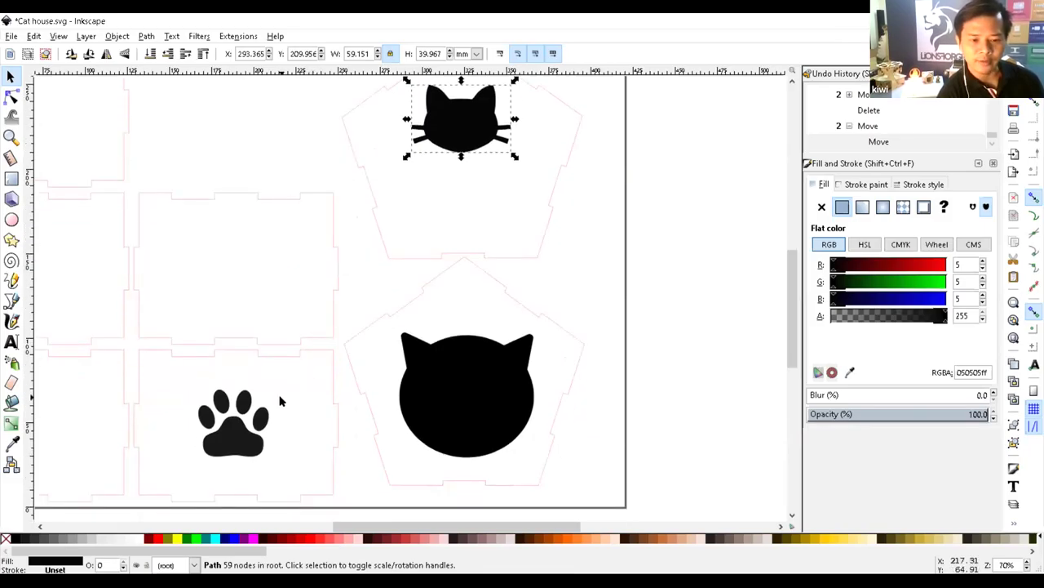
{"action": "left_click", "coordinate": [261, 412]}
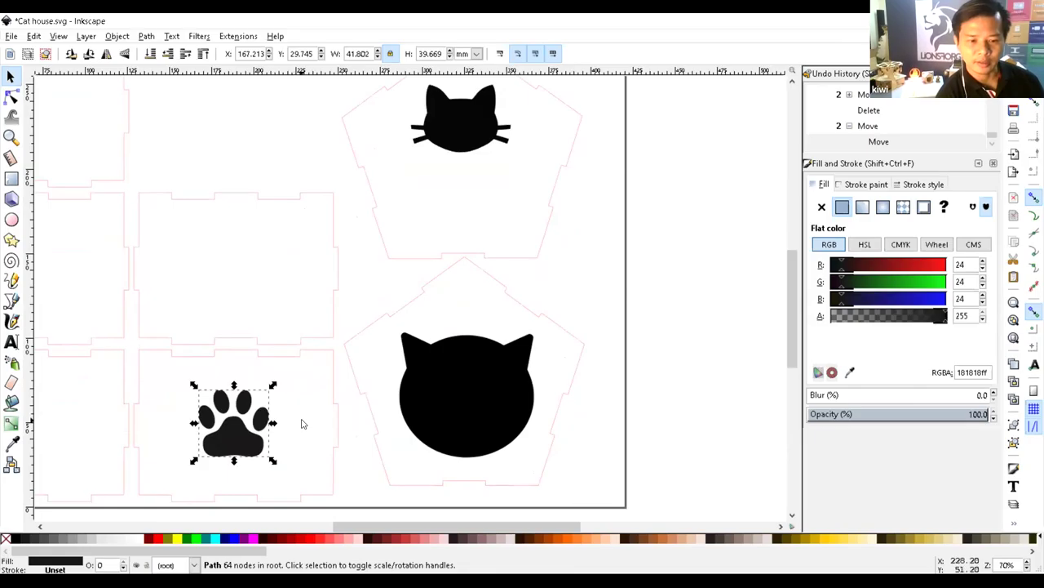
- Generate Repetier laser G-code from all panels and silhouettes on the page, leaving out the cat face below it, with the filename "cat cut 1"
{"action": "key", "text": "minus"}
{"action": "key", "text": "minus"}
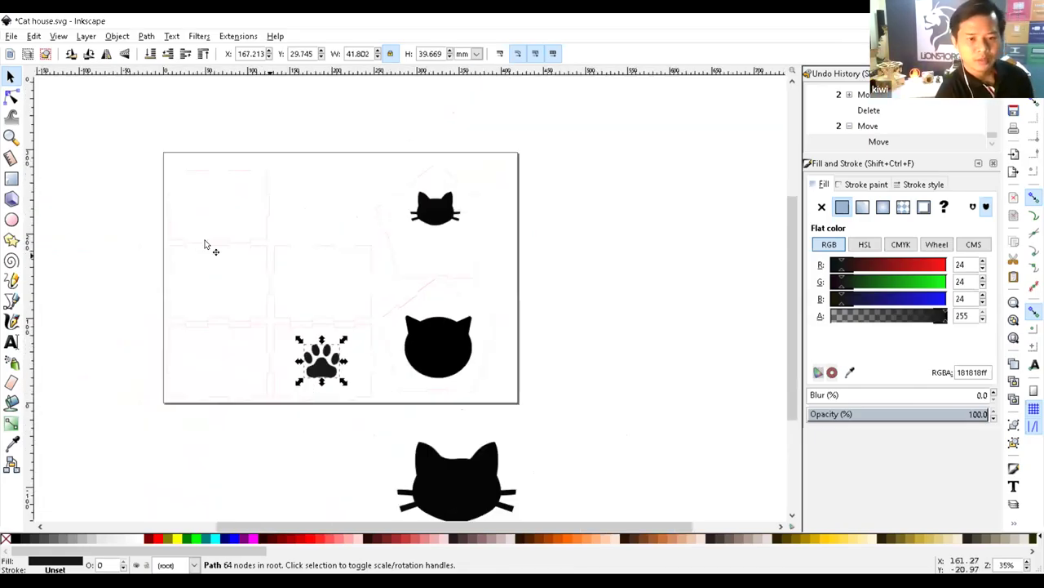
{"action": "left_click", "coordinate": [119, 193]}
{"action": "left_click_drag", "start_coordinate": [126, 133], "coordinate": [597, 432]}
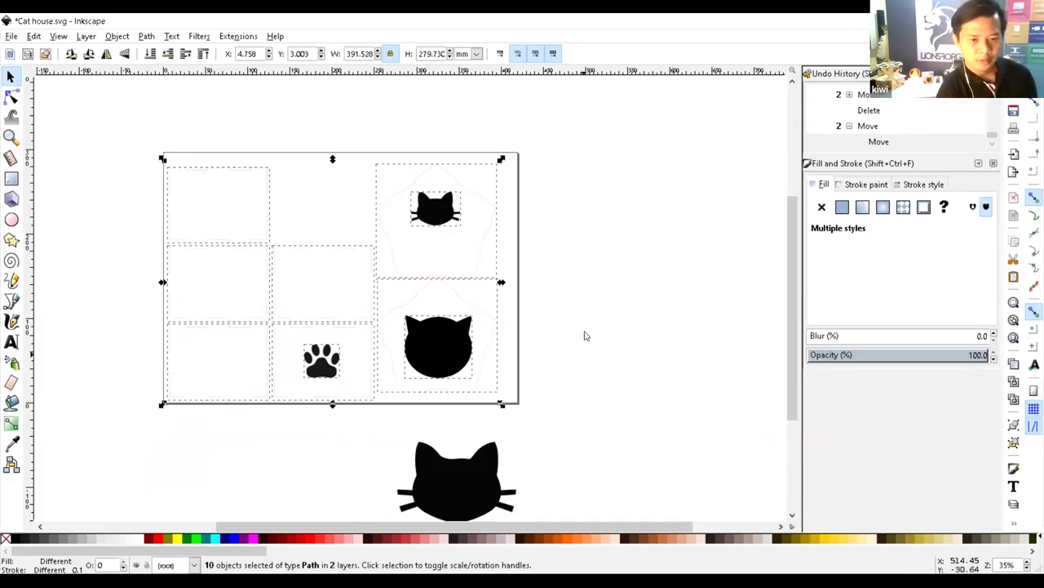
{"action": "left_click", "coordinate": [651, 275]}
{"action": "mouse_move", "coordinate": [138, 129]}
{"action": "left_mouse_down"}
{"action": "mouse_move", "coordinate": [455, 294]}
{"action": "mouse_move", "coordinate": [579, 440]}
{"action": "left_mouse_up"}
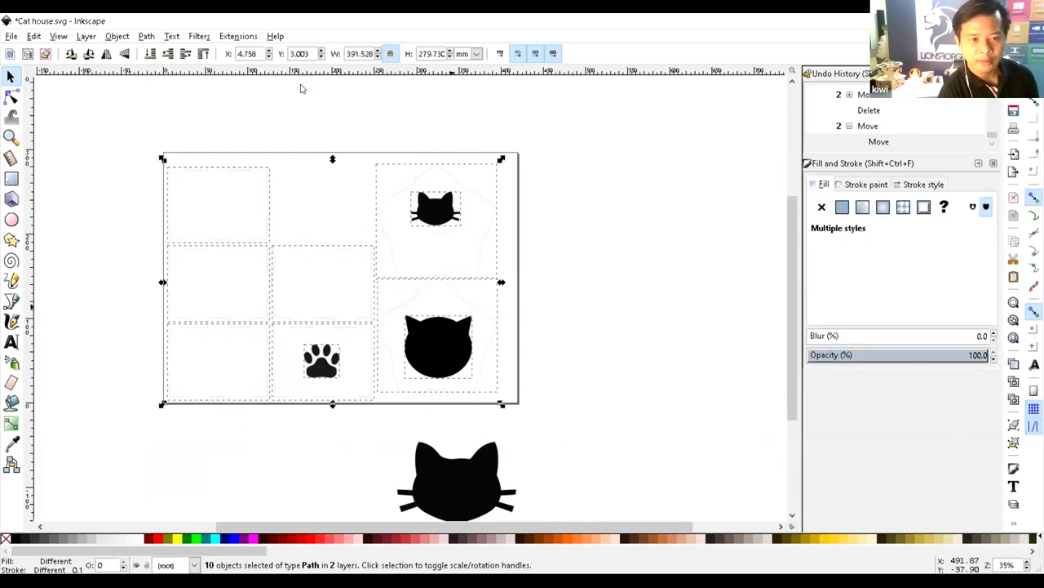
{"action": "left_click", "coordinate": [237, 41]}
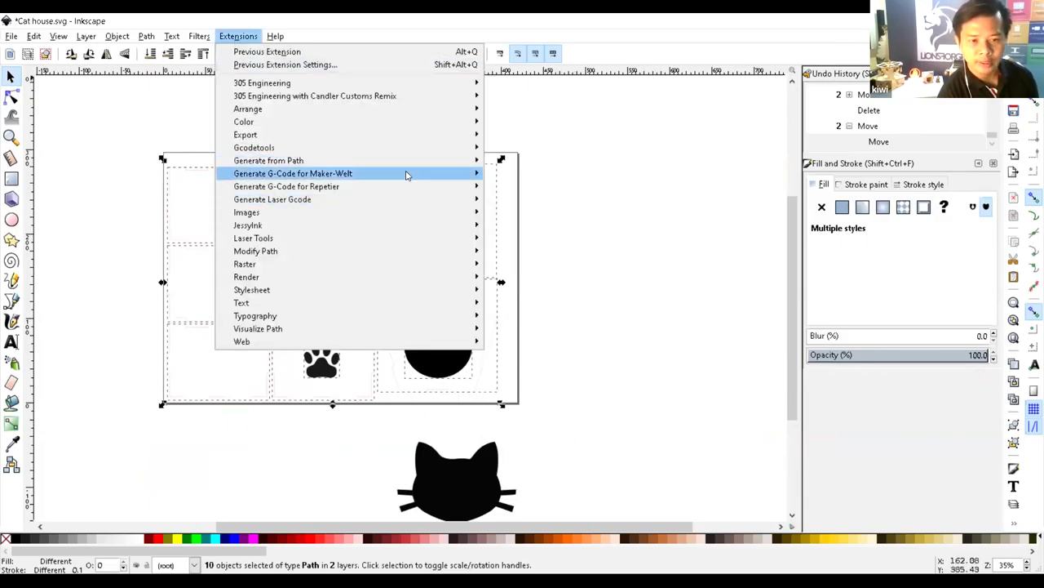
{"action": "mouse_move", "coordinate": [408, 187]}
{"action": "left_click", "coordinate": [534, 190]}
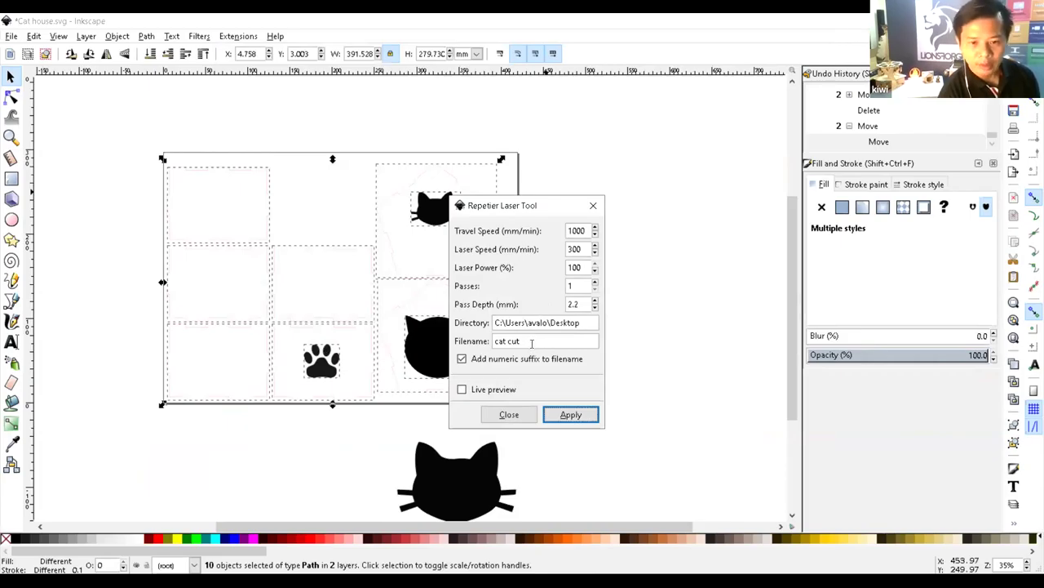
{"action": "left_click", "coordinate": [531, 343]}
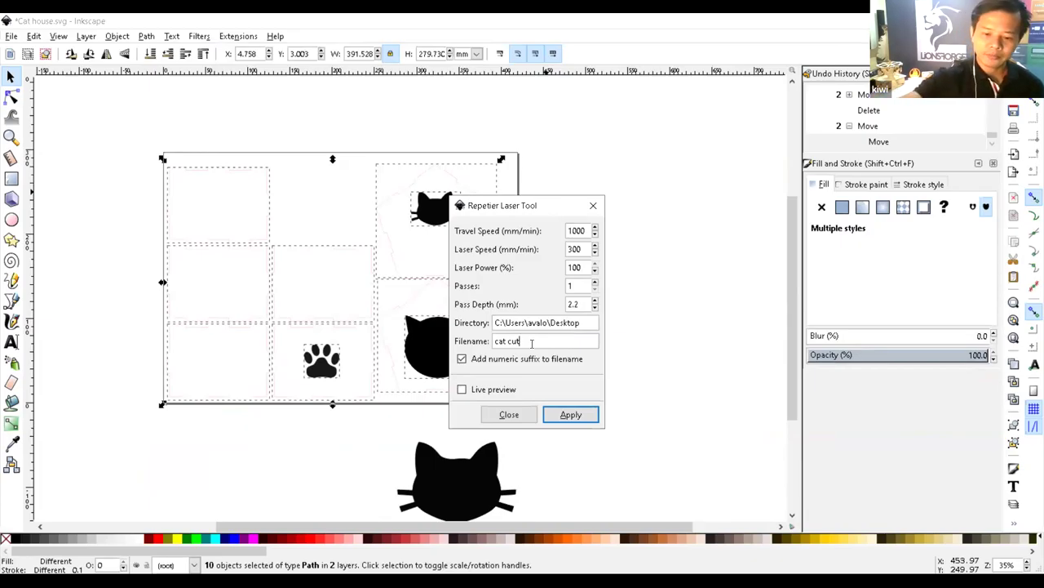
{"action": "type", "text": "1"}
{"action": "left_click", "coordinate": [583, 417]}
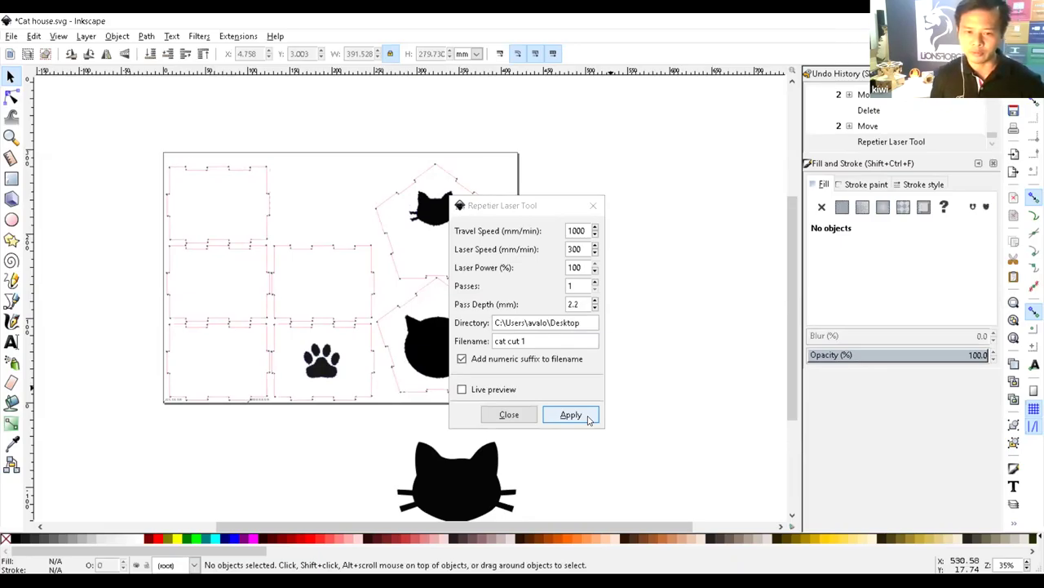
- Close the laser tool and undo the changes its G-code generation made to the drawing
{"action": "left_click", "coordinate": [508, 415]}
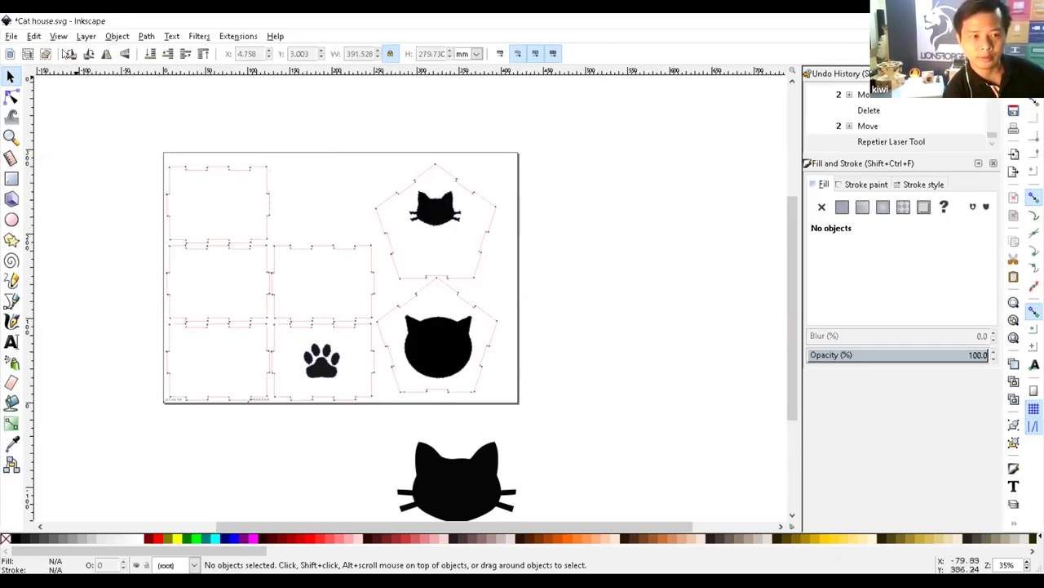
{"action": "left_click", "coordinate": [34, 38]}
{"action": "left_click", "coordinate": [47, 53]}
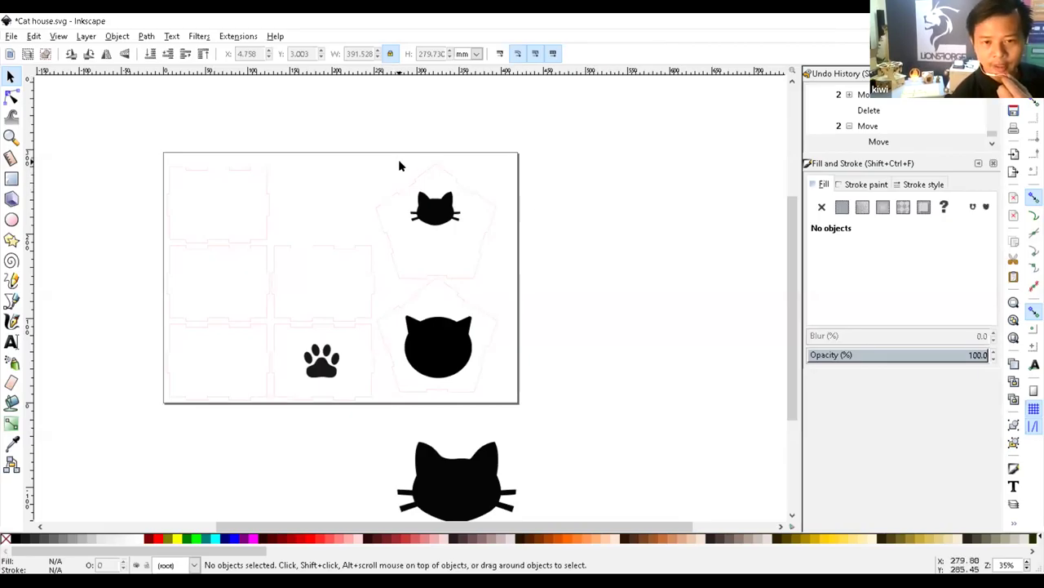
- Review the Trace Bitmap settings and preview, leaving the drawing untraced
{"action": "left_click", "coordinate": [449, 214]}
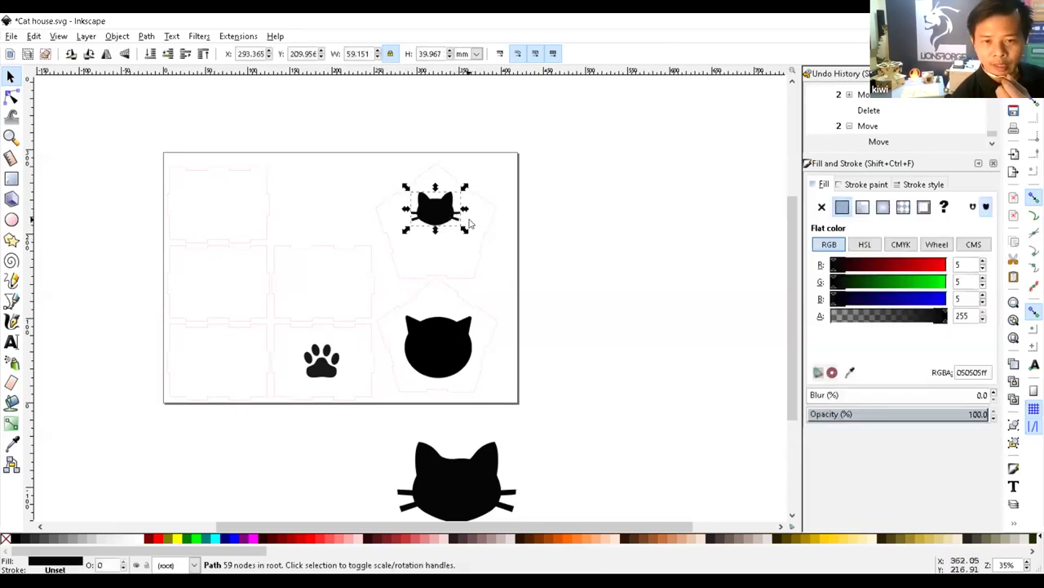
{"action": "left_click", "coordinate": [566, 226]}
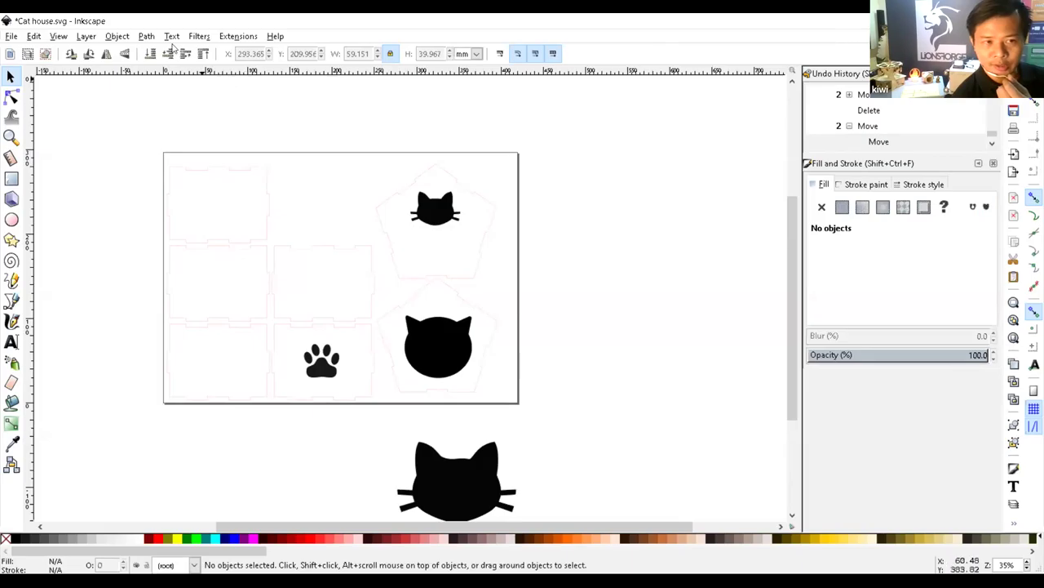
{"action": "left_click", "coordinate": [147, 37]}
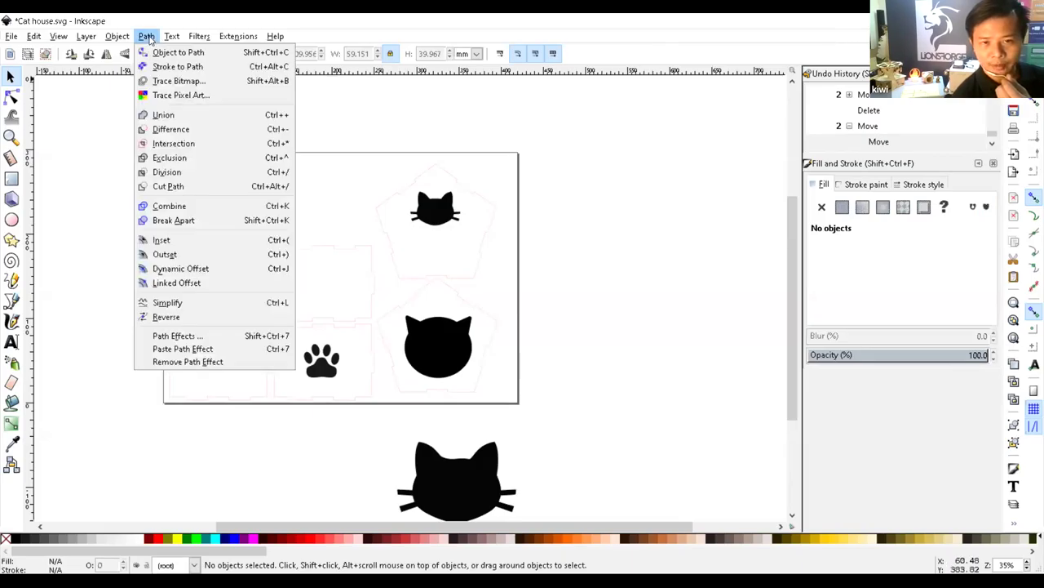
{"action": "left_click", "coordinate": [199, 81]}
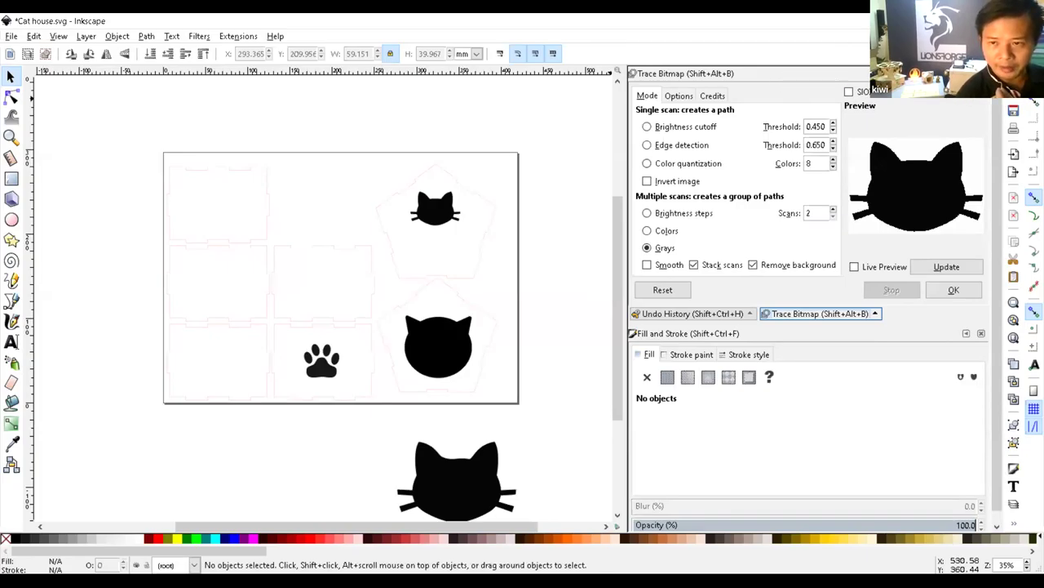
{"action": "left_click", "coordinate": [981, 73]}
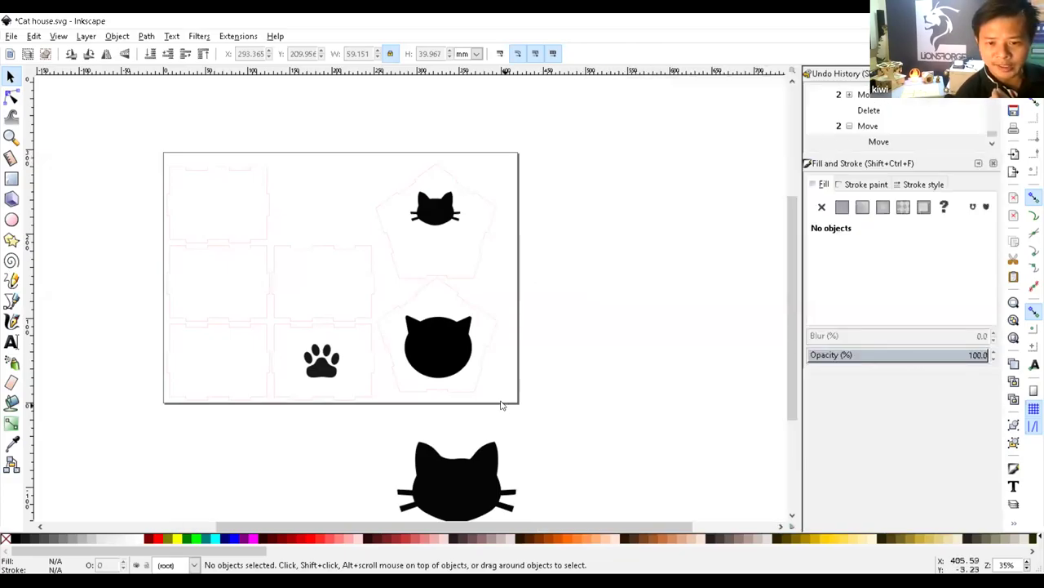
- Rescale the small whiskered cat face to about 60 by 40.5 mm and reposition it within the upper pentagonal panel
{"action": "left_click", "coordinate": [461, 351]}
{"action": "left_click", "coordinate": [457, 476]}
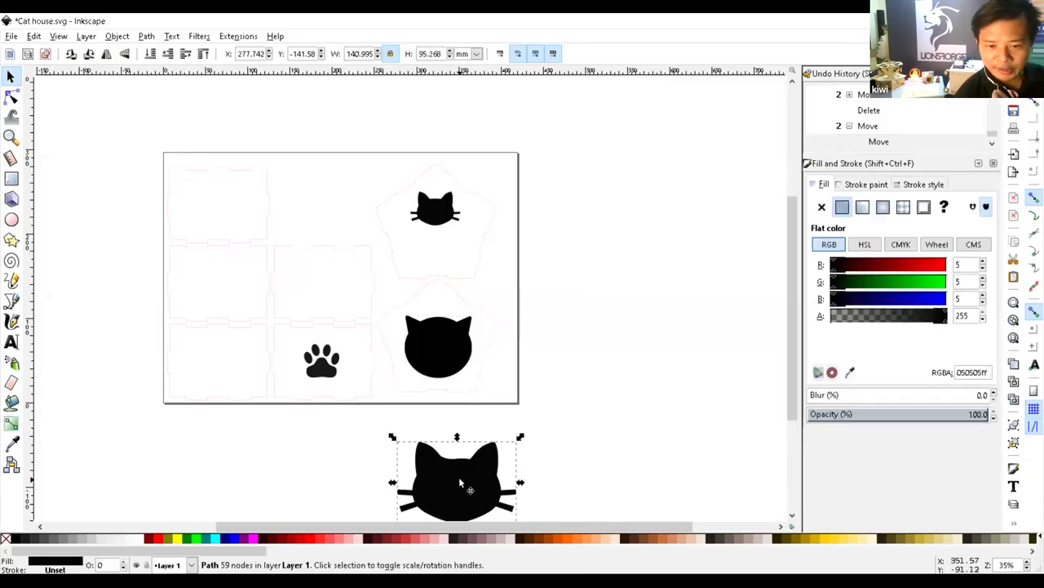
{"action": "left_click", "coordinate": [435, 207]}
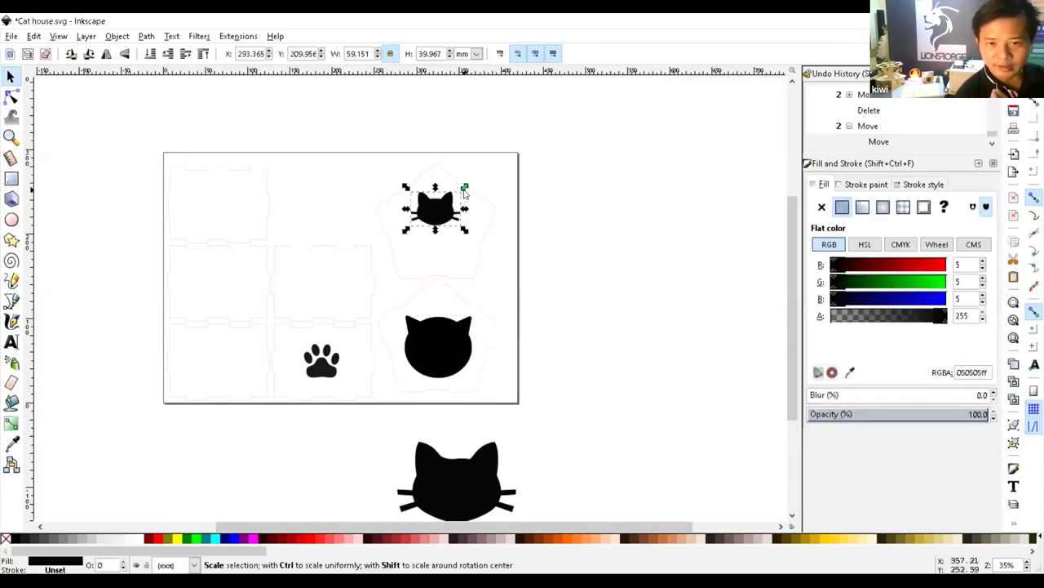
{"action": "left_click_drag", "start_coordinate": [465, 187], "coordinate": [442, 210]}
{"action": "left_click", "coordinate": [440, 206]}
{"action": "left_click", "coordinate": [476, 208]}
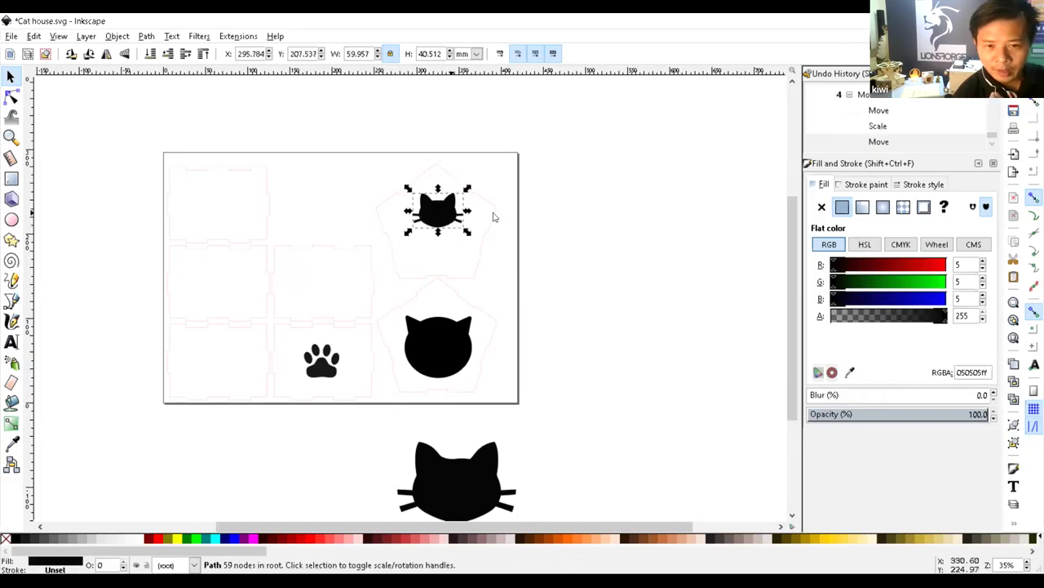
{"action": "left_click", "coordinate": [546, 196]}
- Draw a circle about 17.4 mm in diameter above the large cat head inside the lower pentagonal panel
{"action": "key", "text": "plus"}
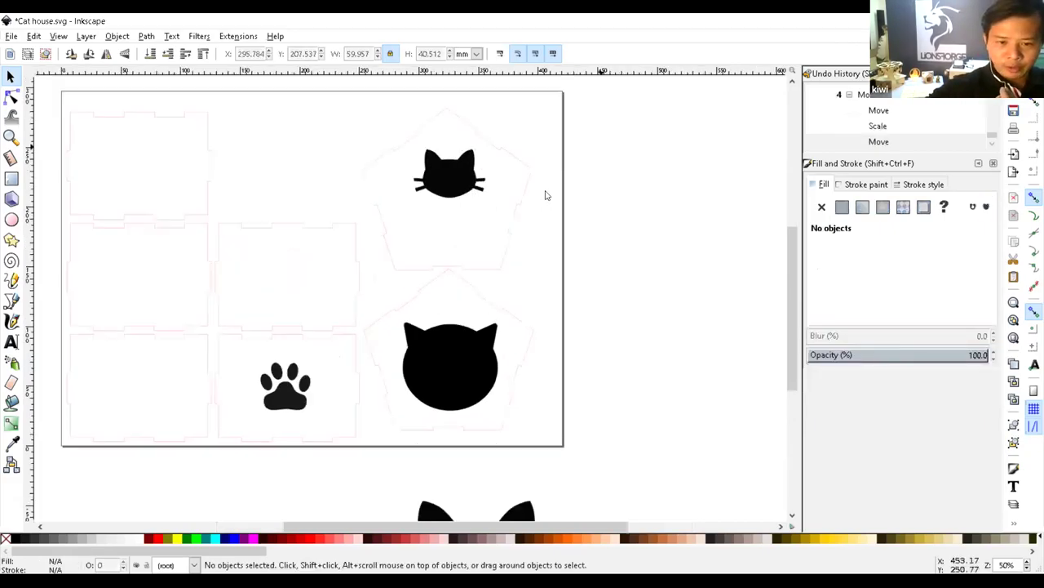
{"action": "key", "text": "plus"}
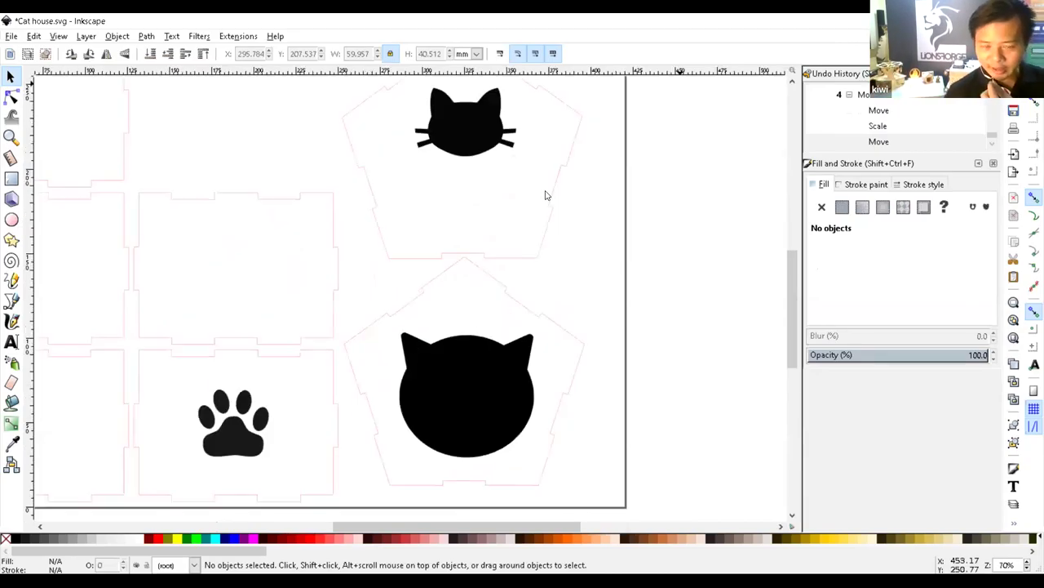
{"action": "scroll", "coordinate": [539, 189], "scroll_direction": "up", "scroll_amount": 2}
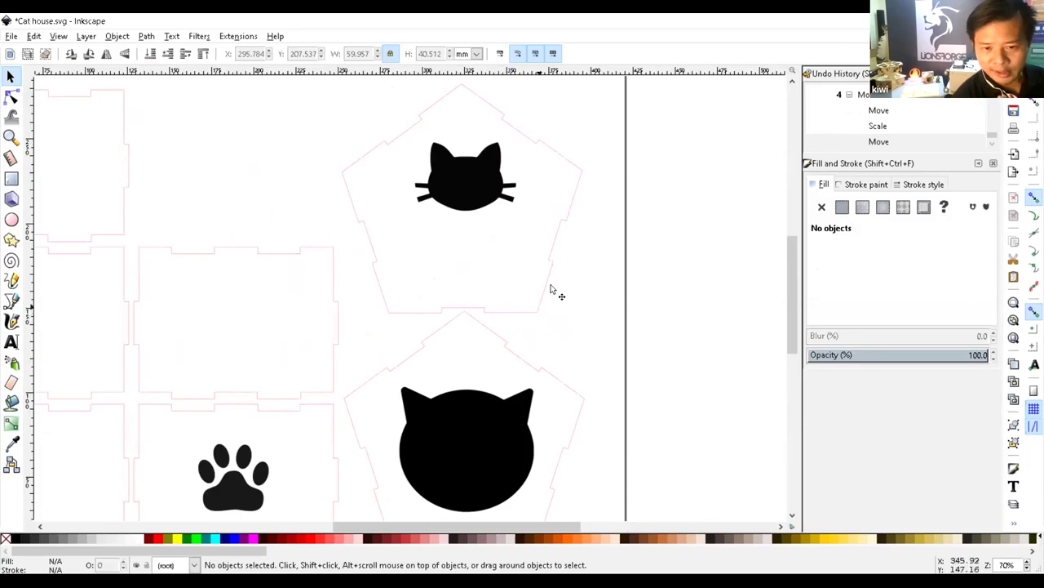
{"action": "left_click", "coordinate": [488, 188]}
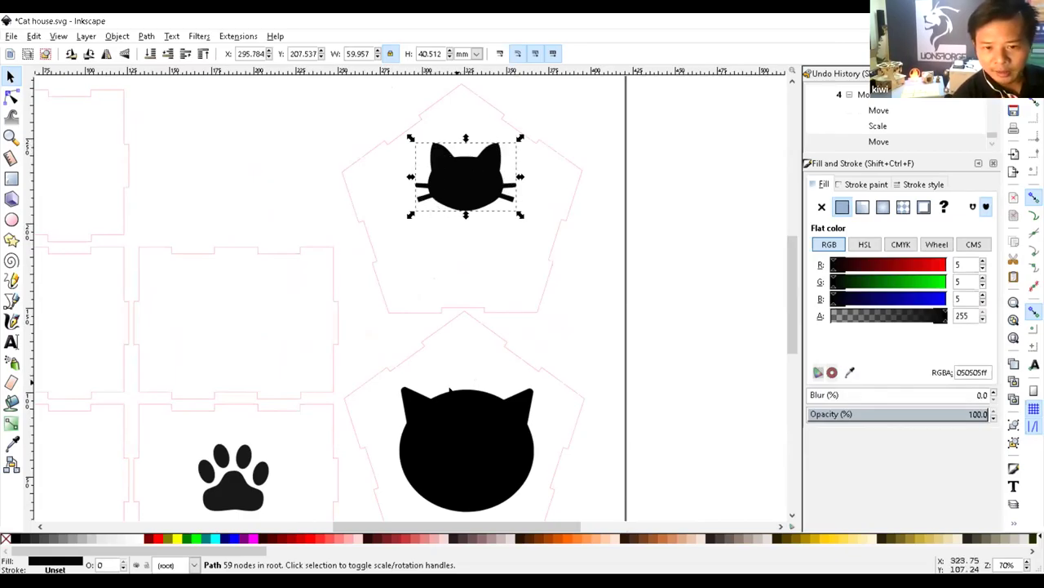
{"action": "scroll", "coordinate": [425, 373], "scroll_direction": "down", "scroll_amount": 5}
{"action": "scroll", "coordinate": [424, 374], "scroll_direction": "up", "scroll_amount": 2}
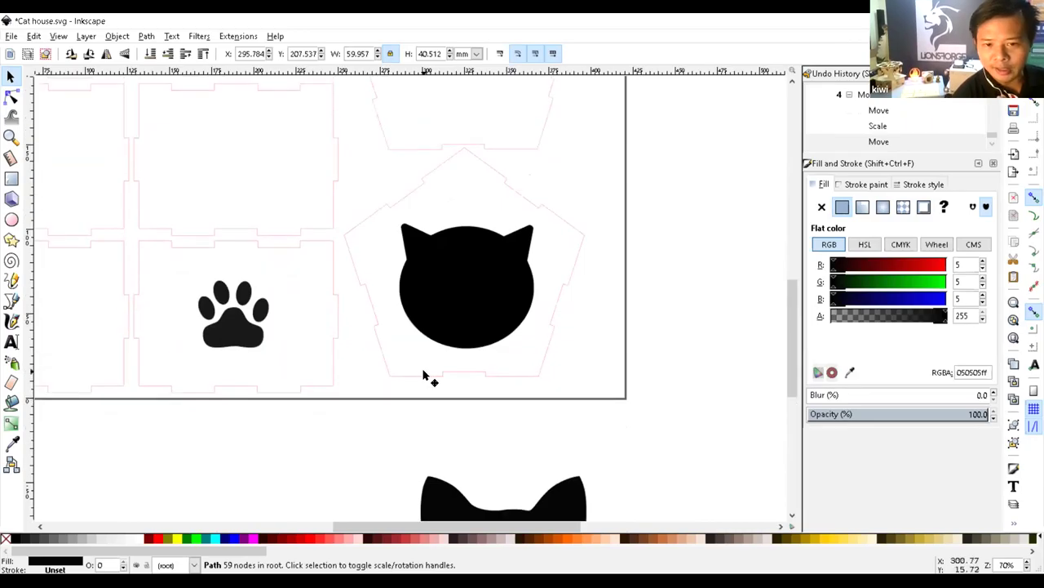
{"action": "left_click", "coordinate": [11, 219]}
{"action": "mouse_move", "coordinate": [448, 188]}
{"action": "left_mouse_down"}
{"action": "mouse_move", "coordinate": [488, 207]}
{"action": "mouse_move", "coordinate": [462, 200]}
{"action": "left_mouse_up"}
{"action": "key", "text": "s"}
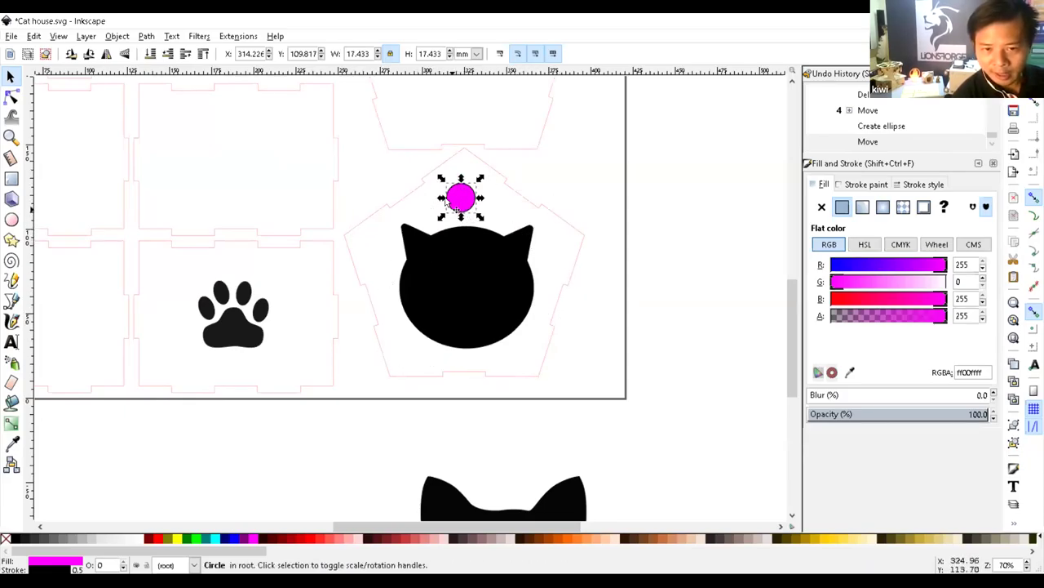
- Select the lower pentagonal outline, the circle and the large cat head in turn to compare them, and delete the circle
{"action": "left_click", "coordinate": [532, 186]}
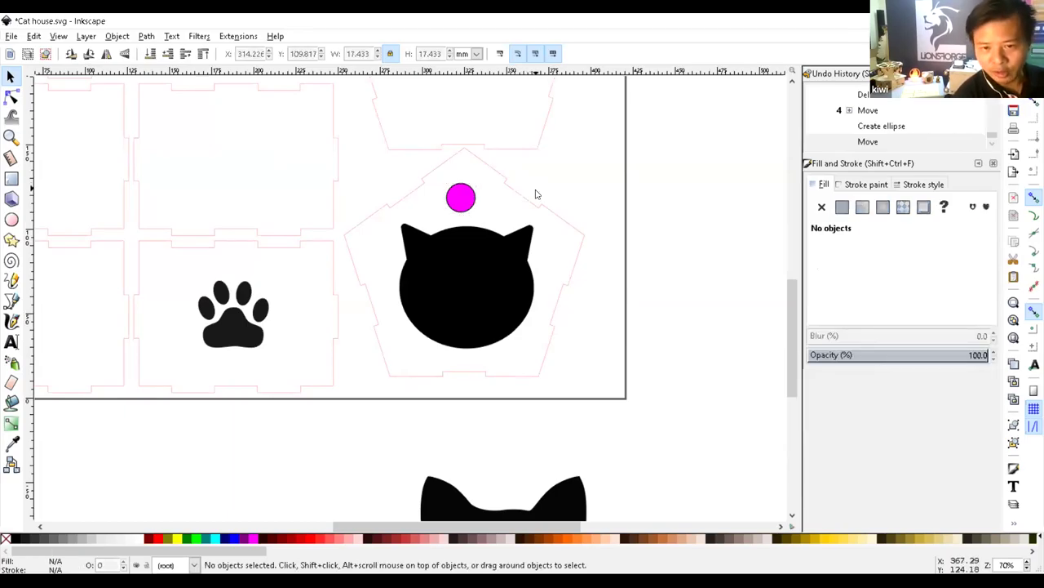
{"action": "left_click", "coordinate": [520, 200]}
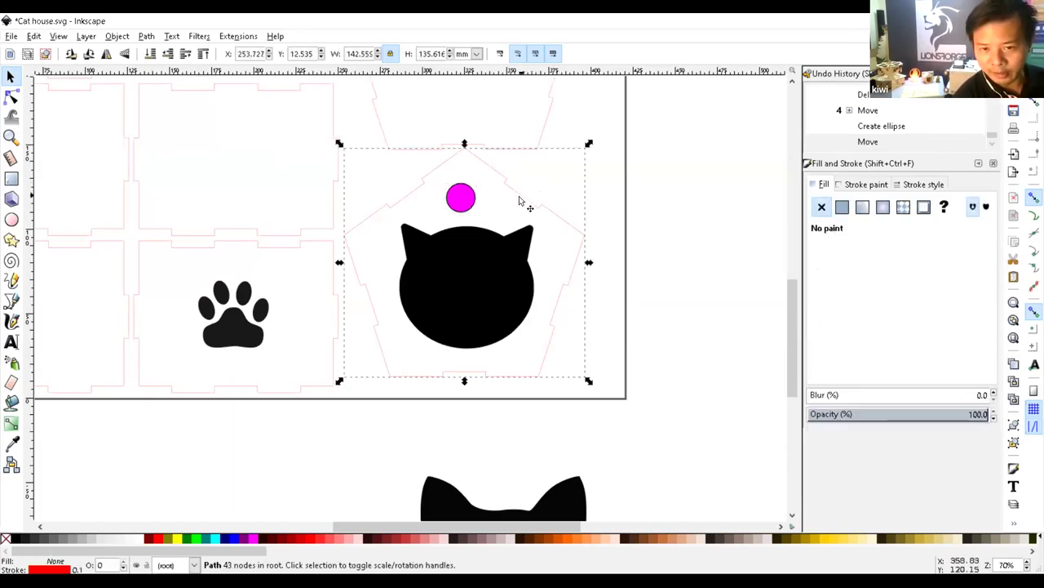
{"action": "left_click", "coordinate": [462, 196]}
{"action": "left_click", "coordinate": [455, 285]}
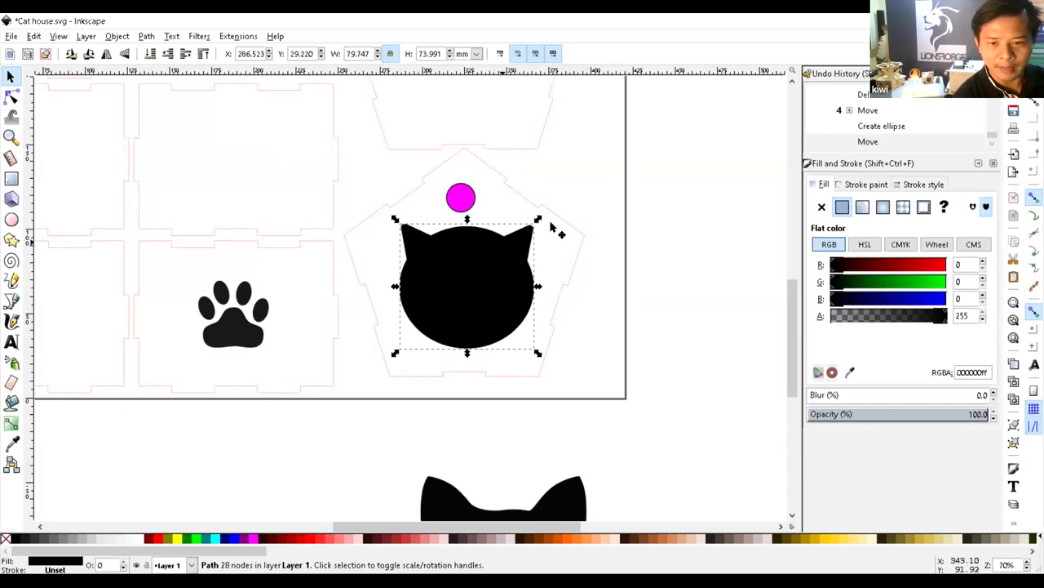
{"action": "left_click", "coordinate": [540, 185]}
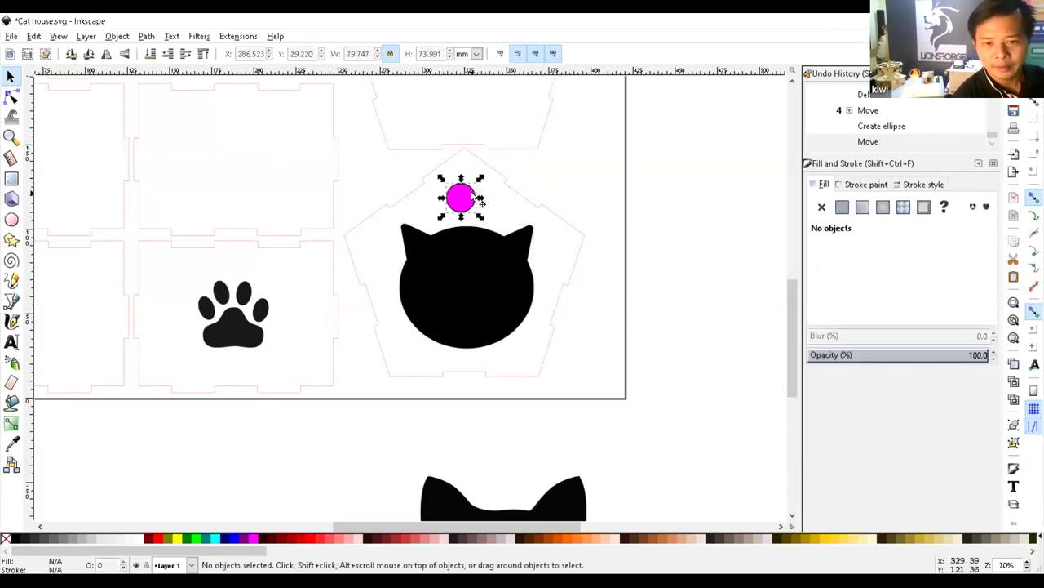
{"action": "left_click", "coordinate": [461, 196]}
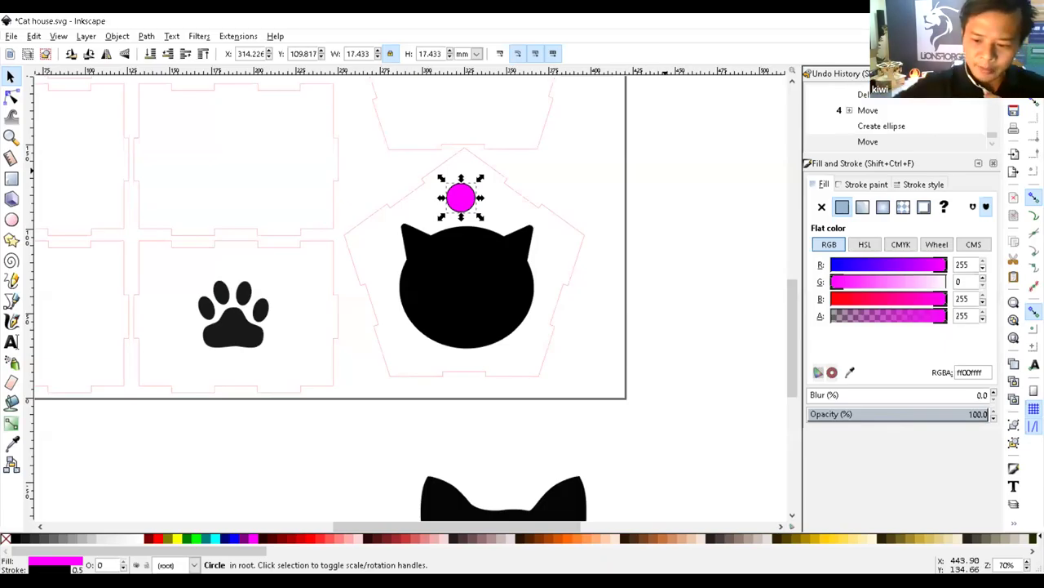
{"action": "key", "text": "Delete"}
- Review the Repetier Laser Tool settings for all panels and silhouettes on the page, including the filename, without generating G-code
{"action": "key", "text": "minus"}
{"action": "key", "text": "minus"}
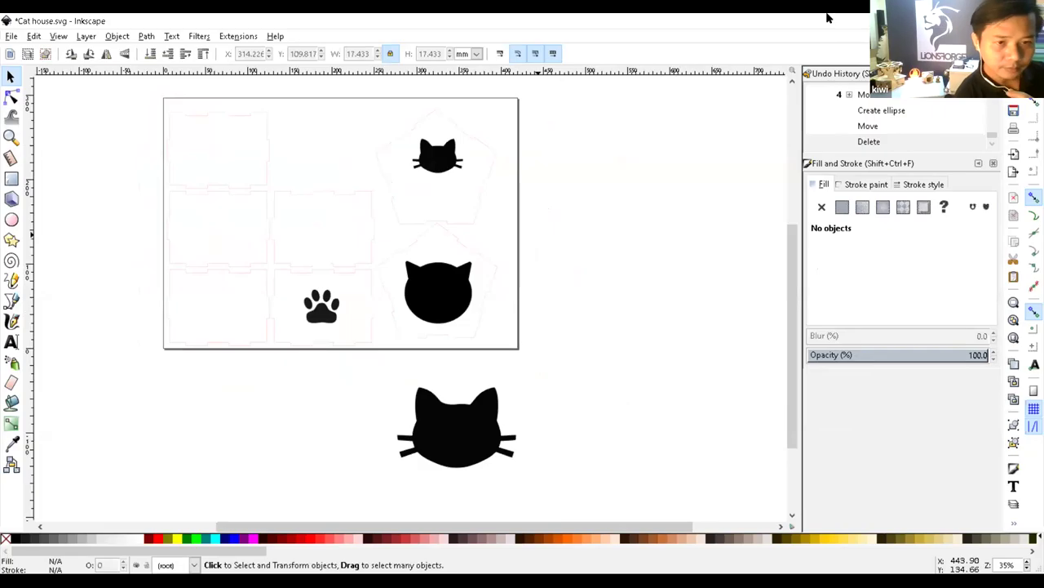
{"action": "left_click_drag", "start_coordinate": [155, 91], "coordinate": [621, 380]}
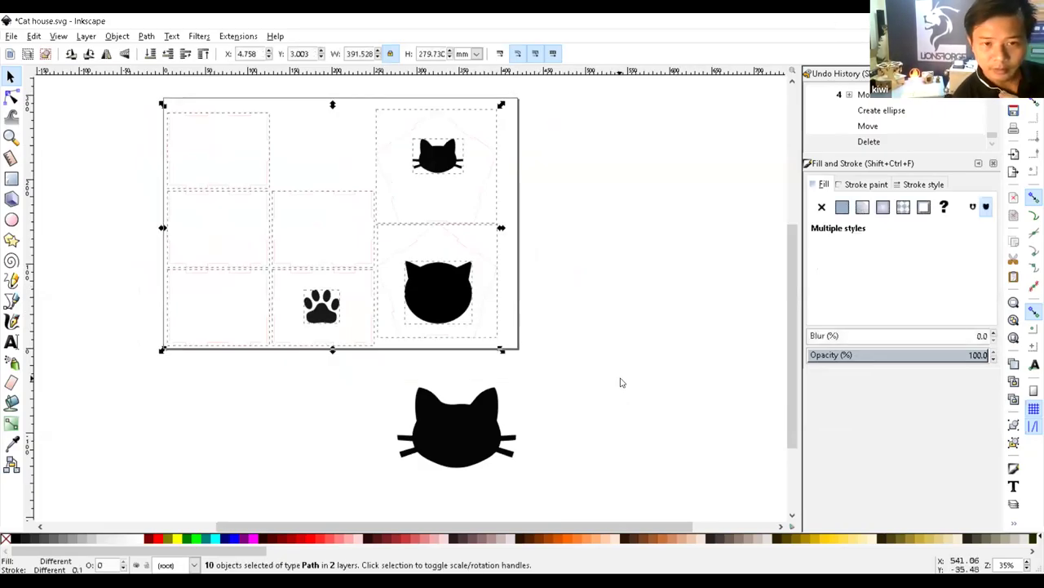
{"action": "left_click", "coordinate": [236, 37]}
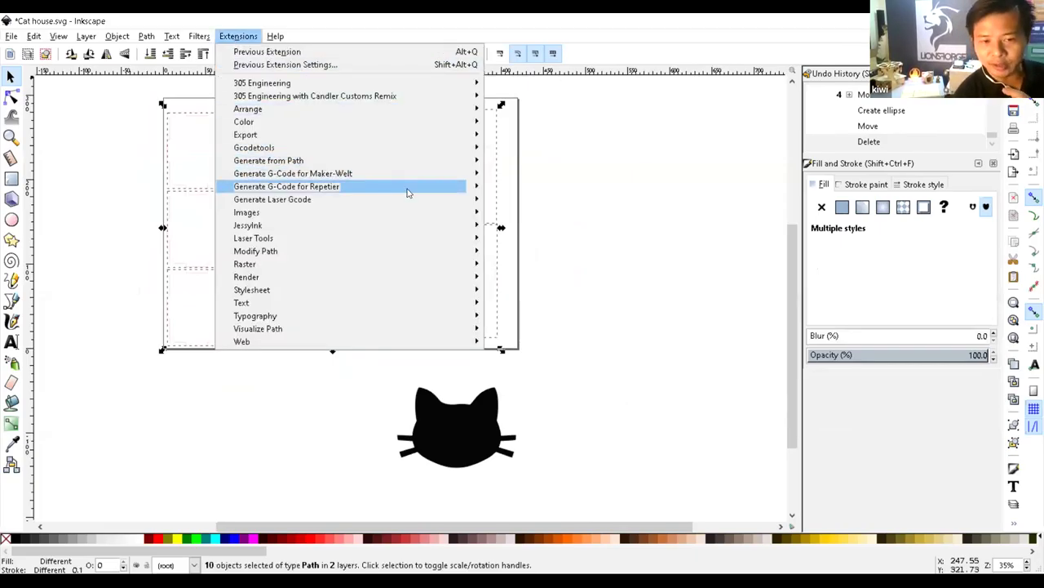
{"action": "mouse_move", "coordinate": [408, 193]}
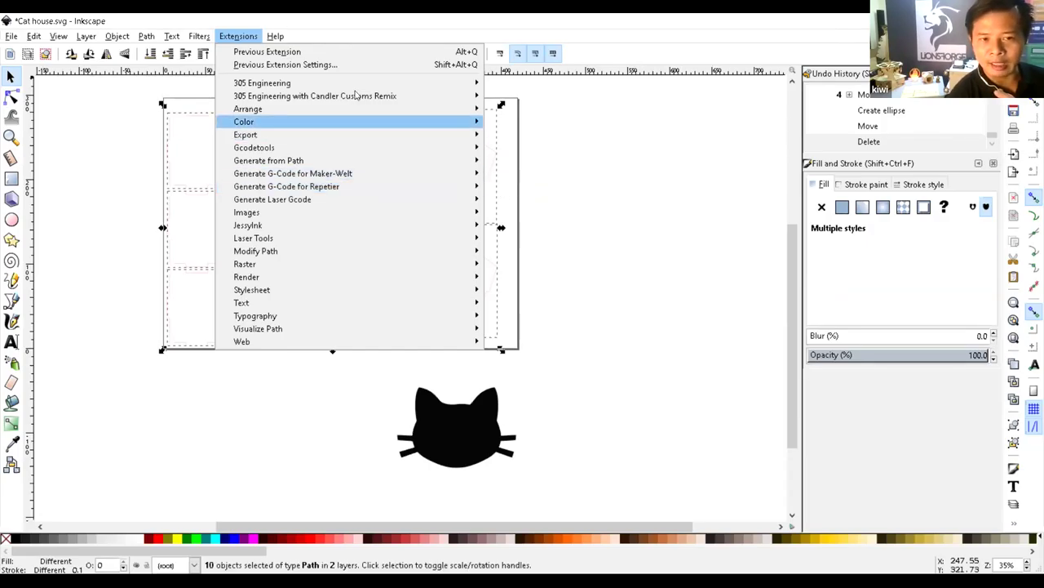
{"action": "mouse_move", "coordinate": [376, 186]}
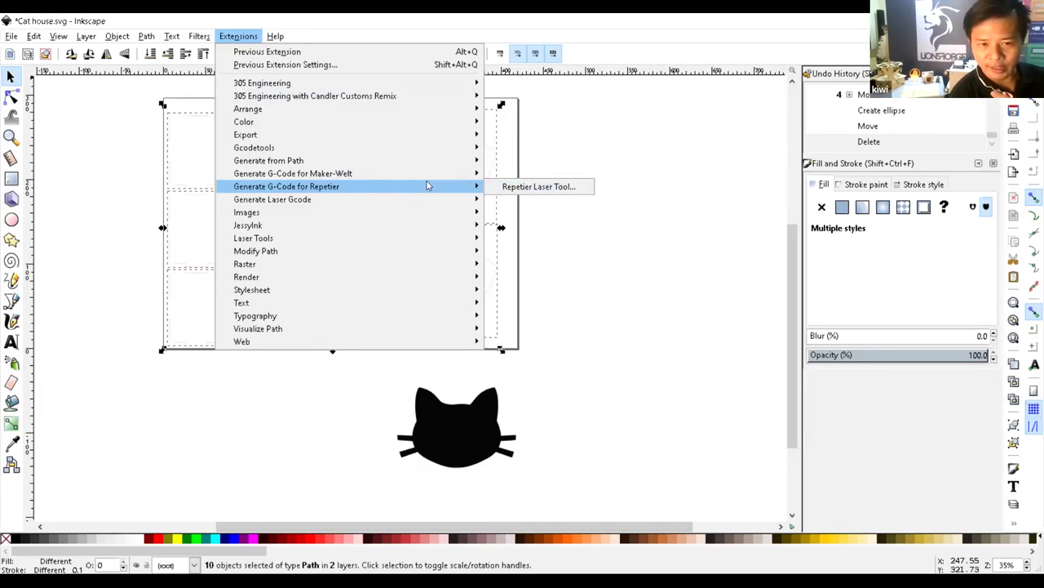
{"action": "left_click", "coordinate": [509, 191]}
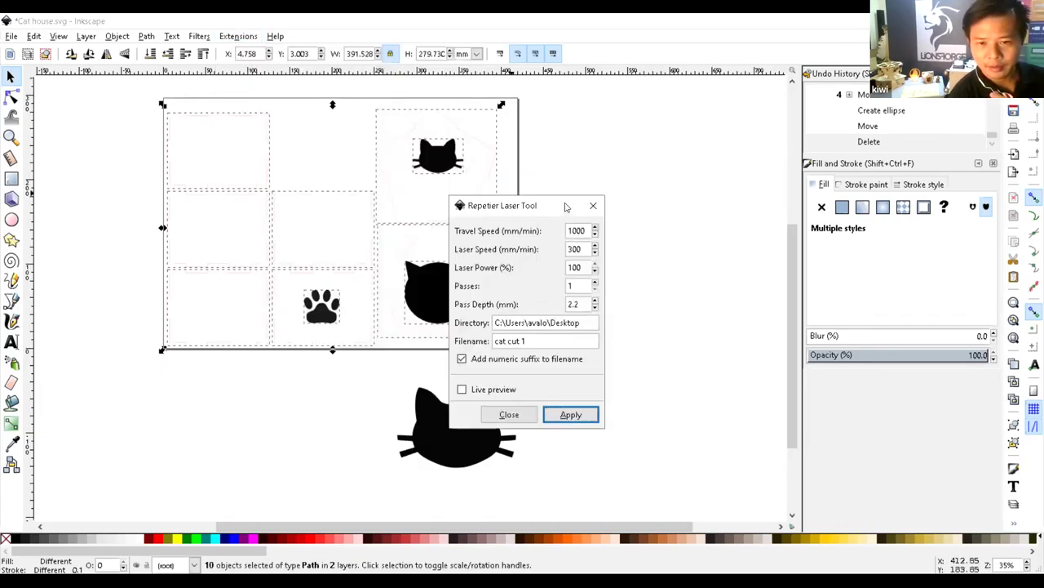
{"action": "left_click_drag", "start_coordinate": [561, 206], "coordinate": [268, 143]}
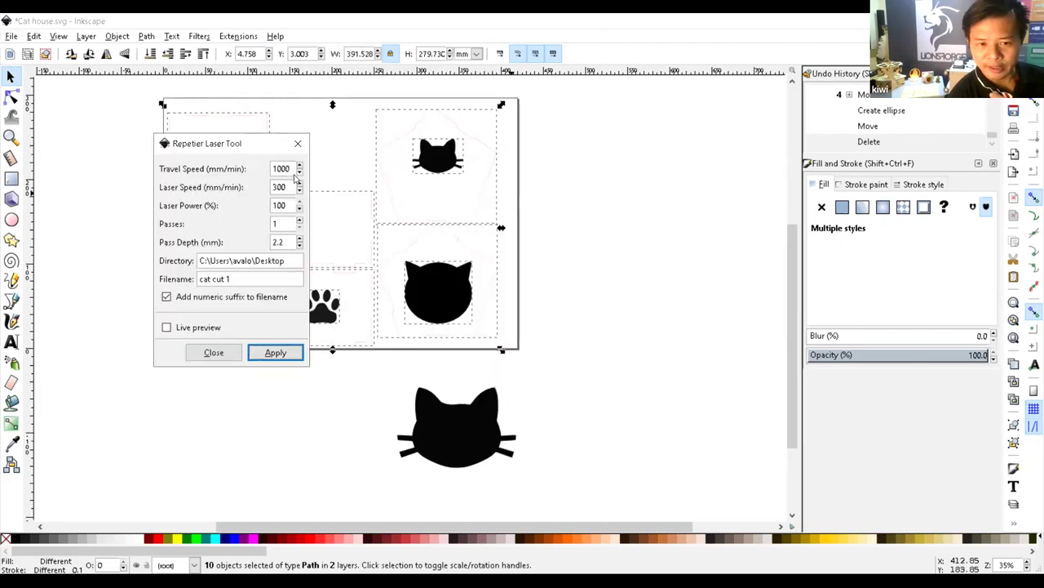
{"action": "left_click", "coordinate": [252, 278]}
{"action": "left_click_drag", "start_coordinate": [252, 278], "coordinate": [208, 276]}
{"action": "left_click", "coordinate": [232, 278]}
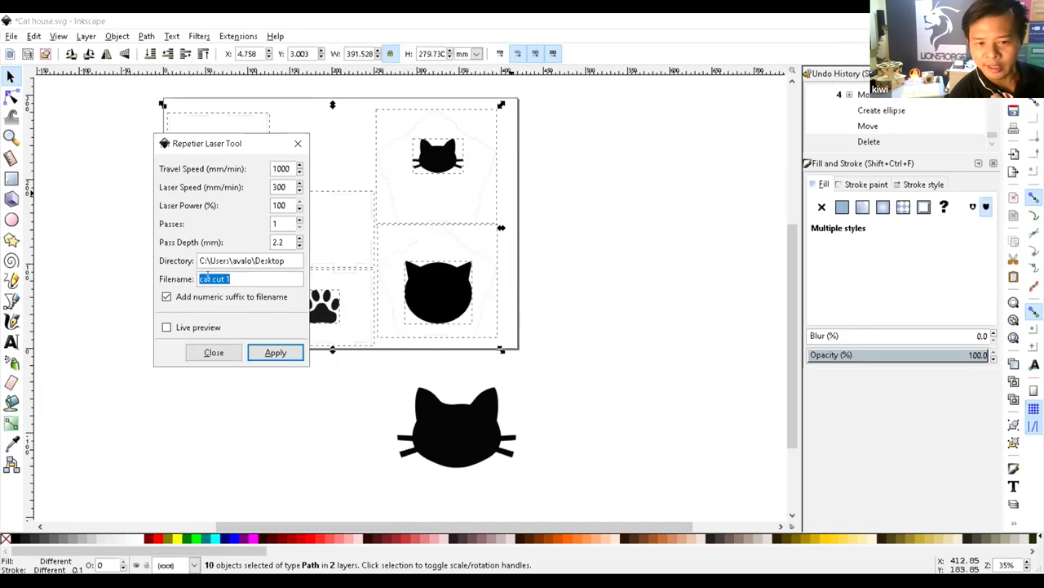
{"action": "left_click", "coordinate": [210, 352]}
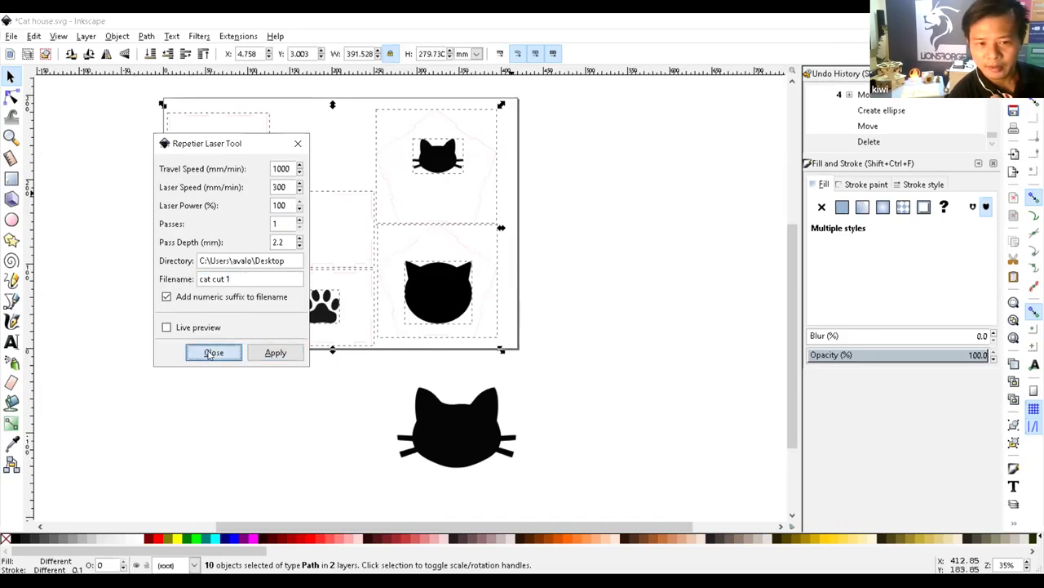
{"action": "left_click", "coordinate": [233, 403]}
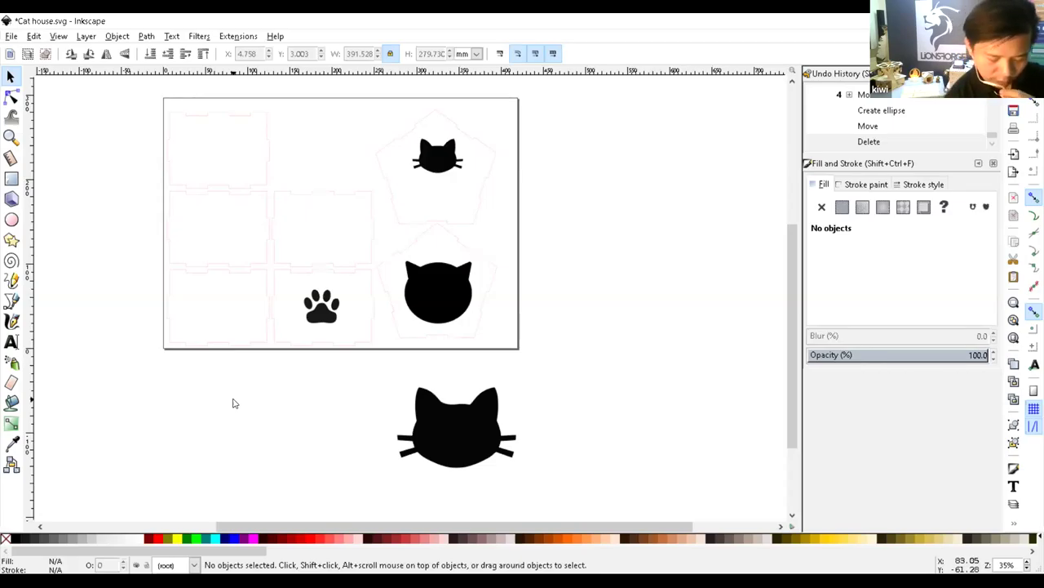
{"action": "left_click", "coordinate": [238, 37]}
{"action": "mouse_move", "coordinate": [322, 190]}
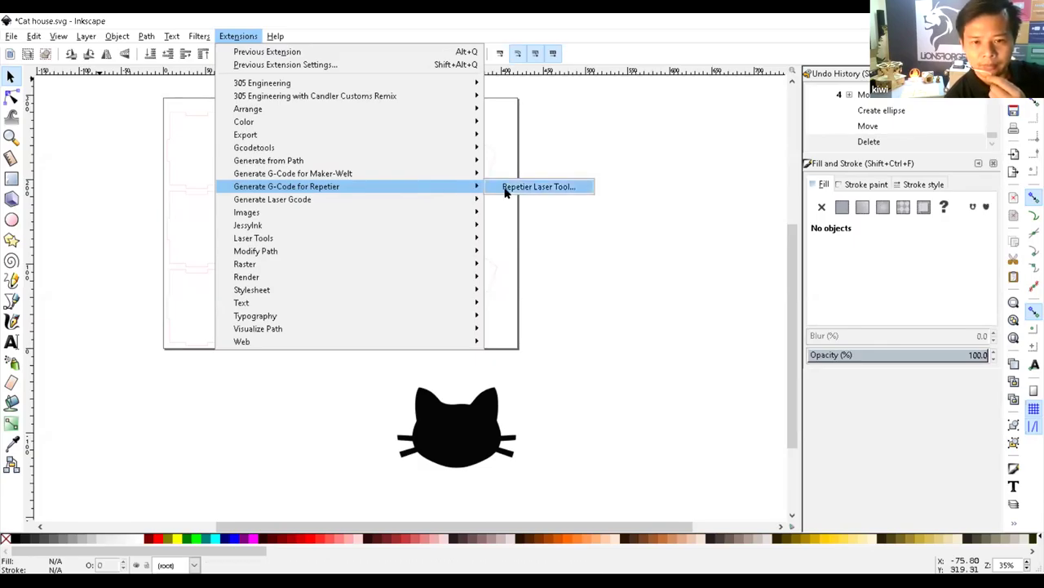
{"action": "left_click", "coordinate": [557, 224]}
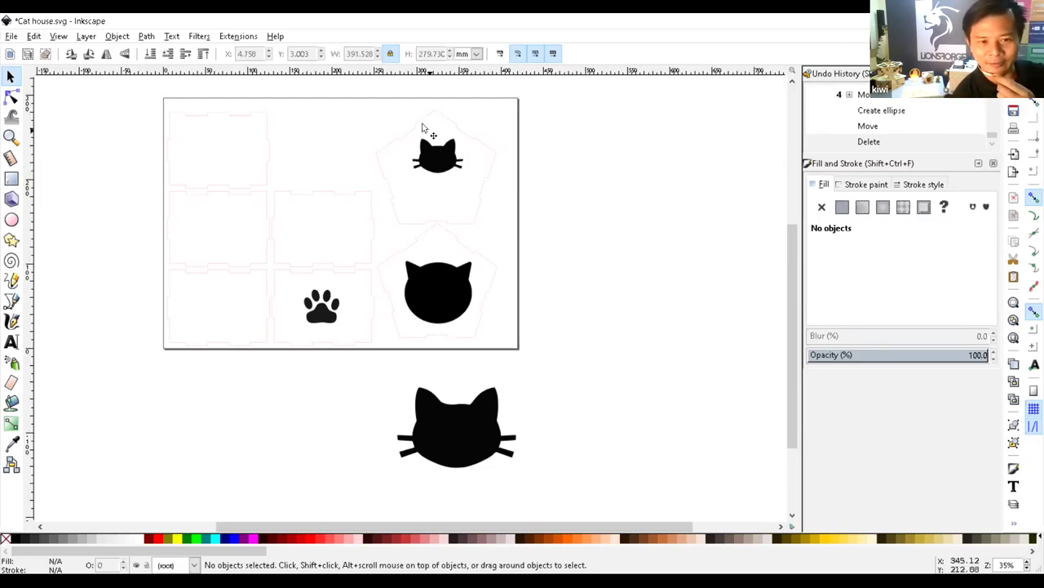
{"action": "left_click_drag", "start_coordinate": [144, 94], "coordinate": [536, 370]}
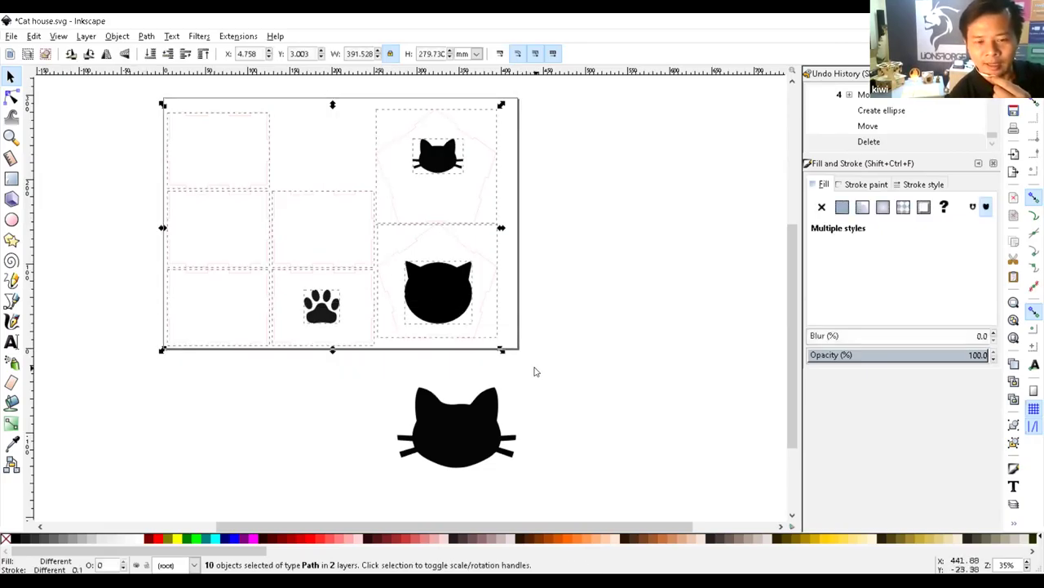
{"action": "left_click", "coordinate": [542, 299]}
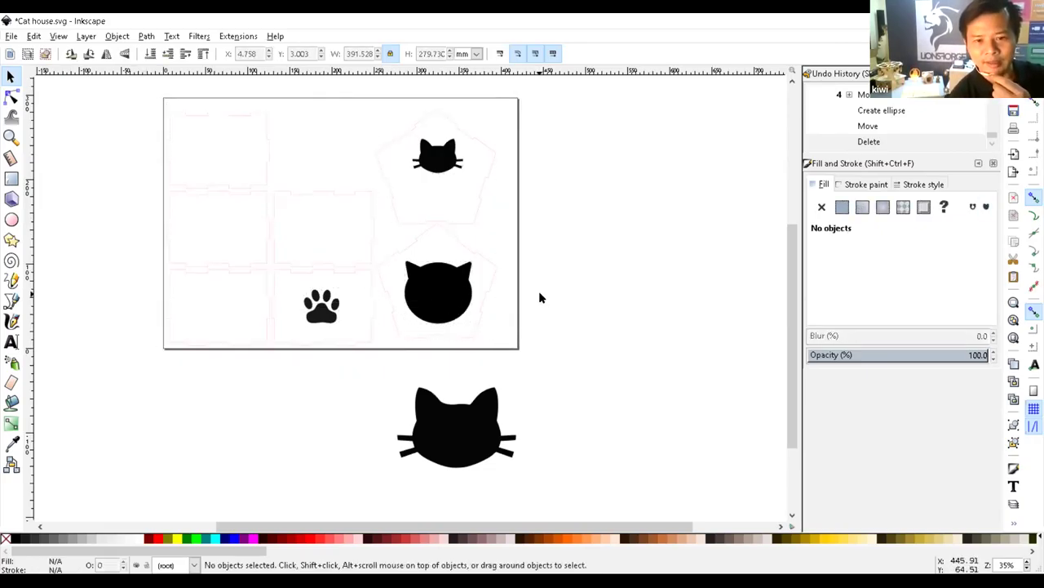